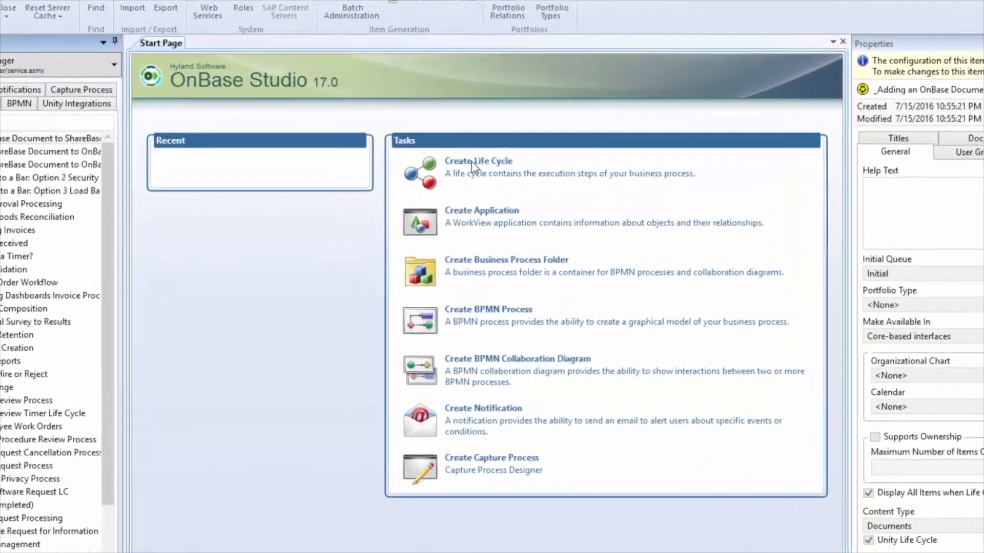
Start a new life cycle named "Vendor Invoice Review" that contains Documents and is created as a Unity Life Cycle.
click(467, 179)
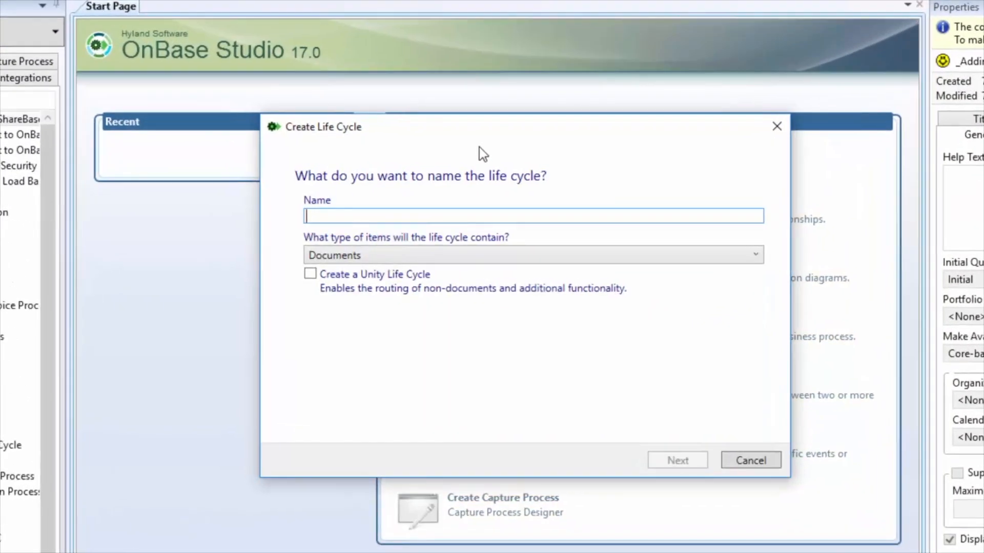
text(Vendor Invoice Review)
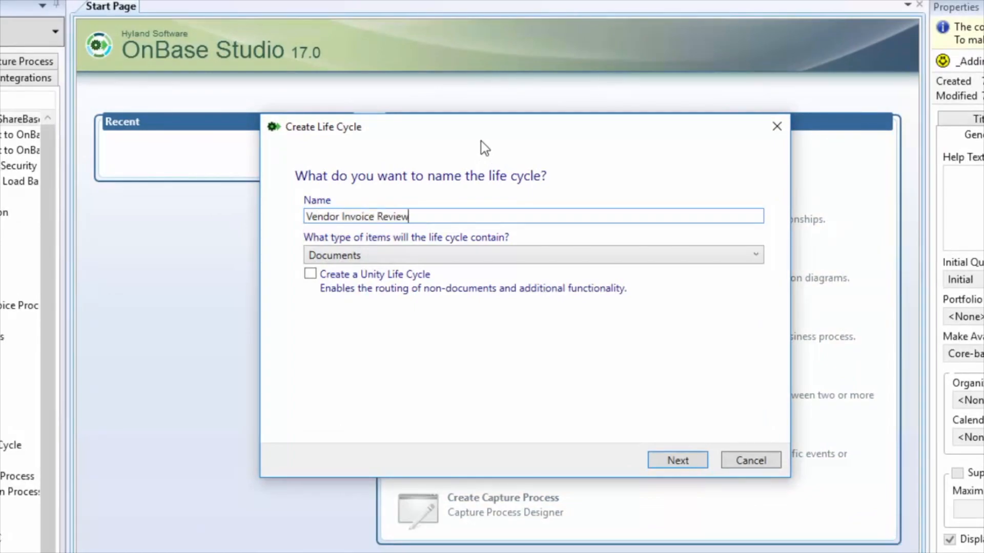
click(401, 277)
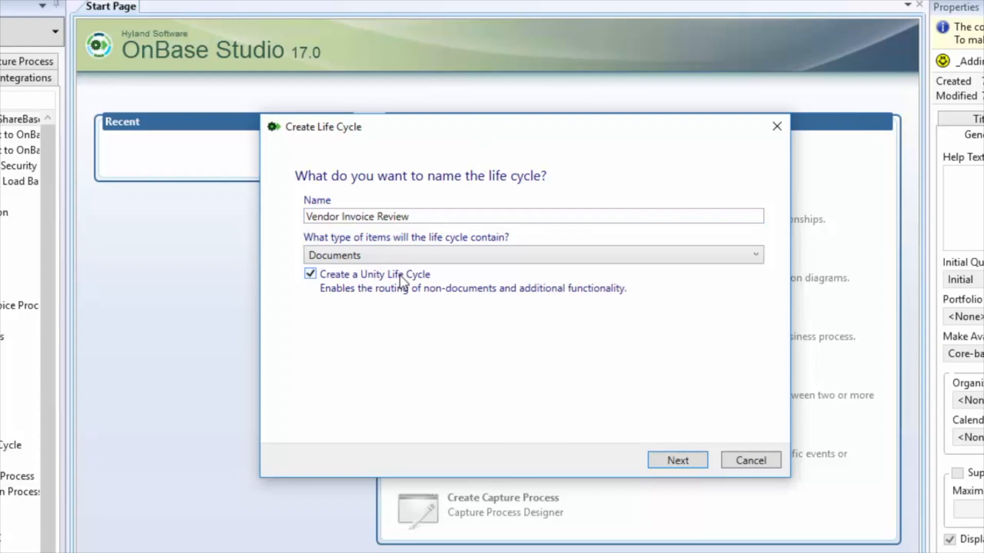
click(655, 459)
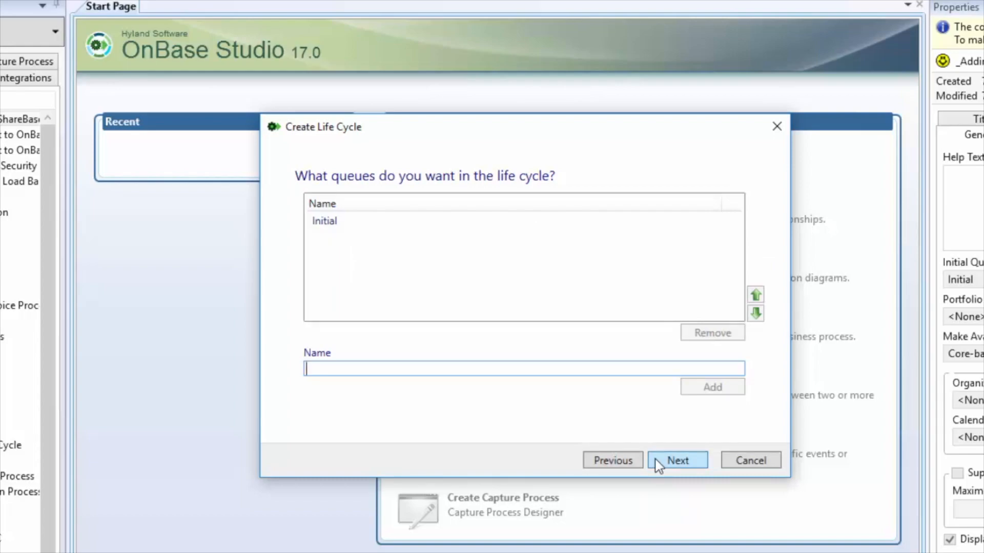
Add the queues "AP Review" and "AP Manager Review" to the new life cycle.
text(AP Review)
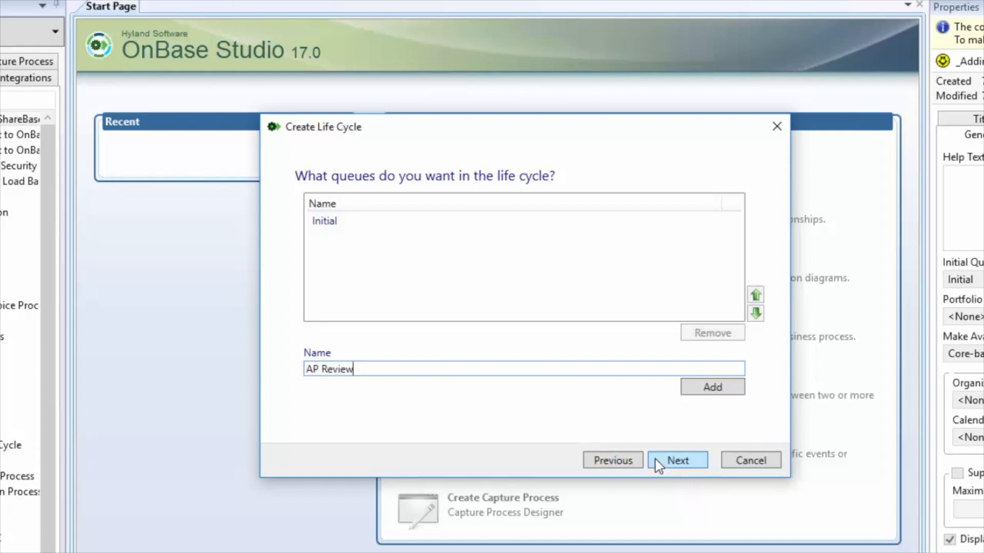
click(706, 390)
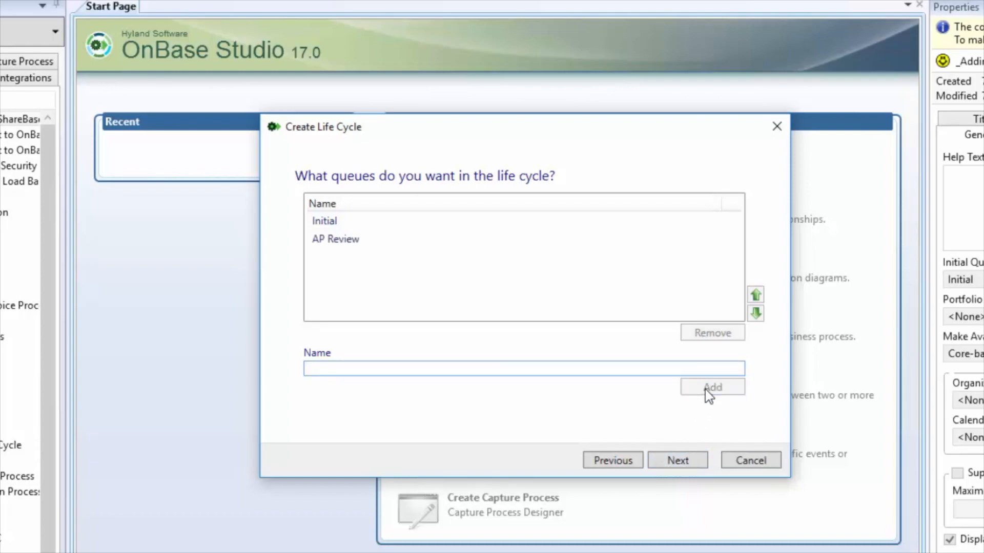
text(AP Manager Review)
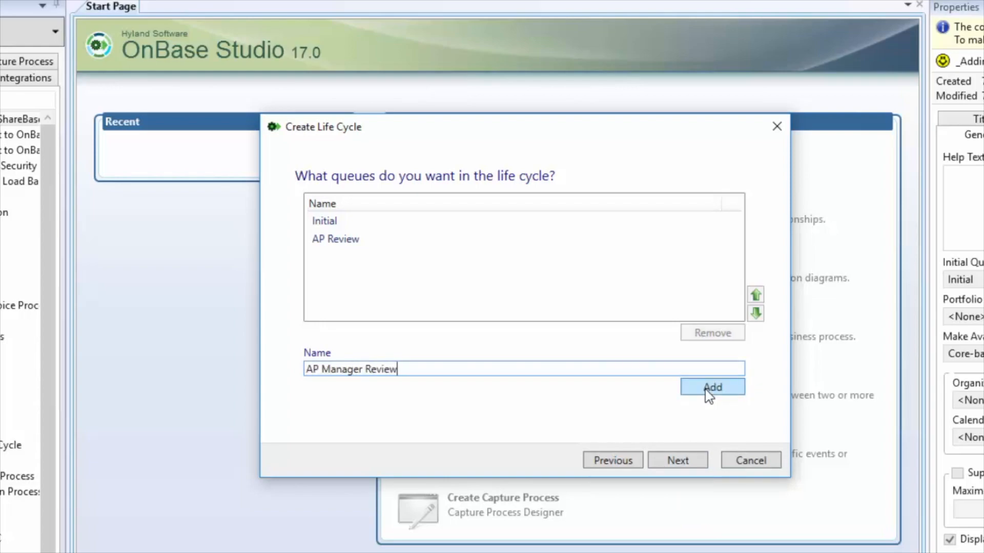
click(705, 387)
click(699, 455)
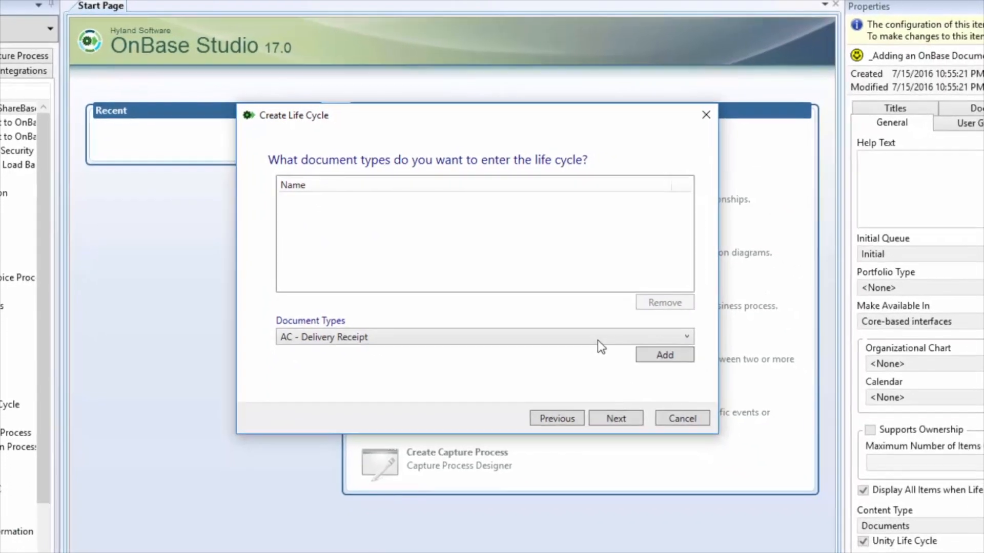
Assign the document type "AP - Vendor Invoice" to the new life cycle.
click(597, 338)
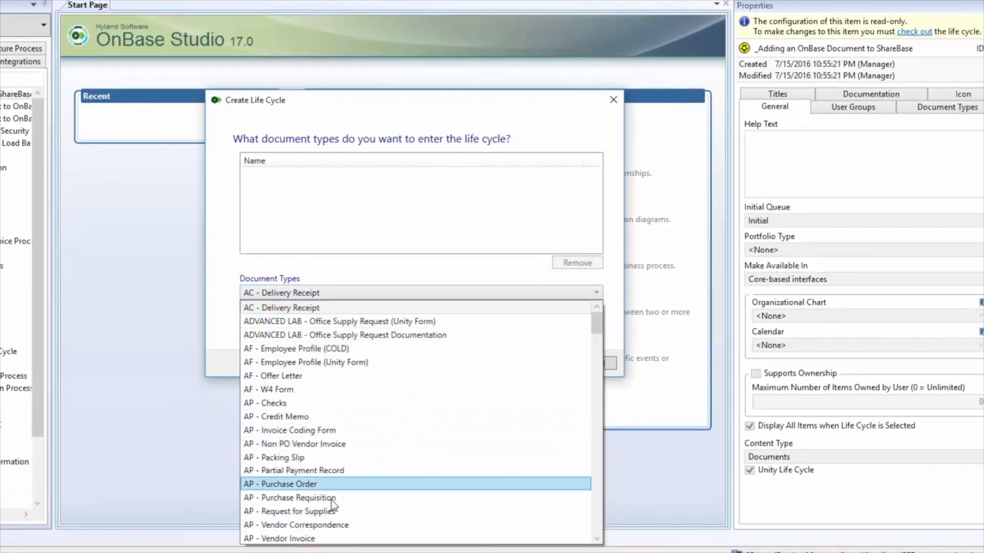
click(298, 512)
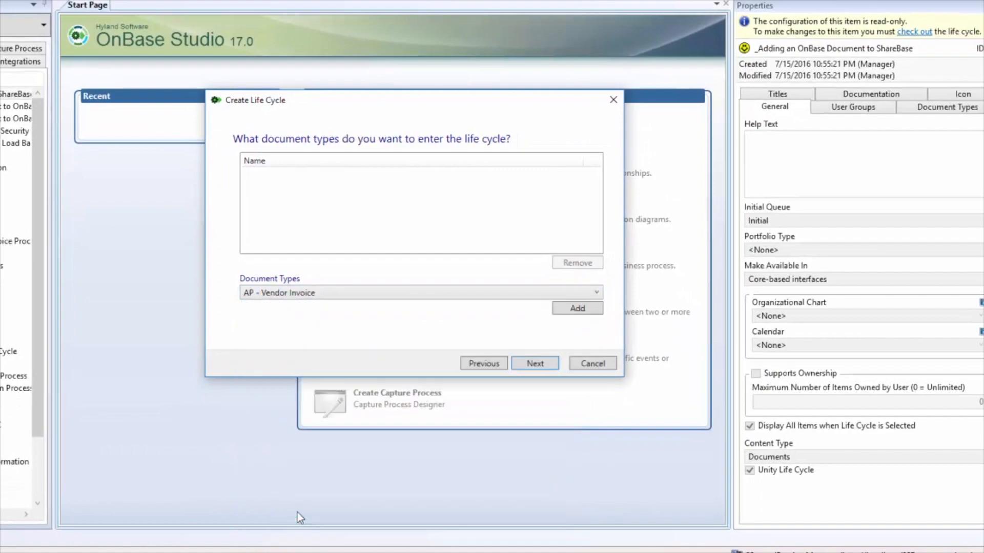
click(564, 314)
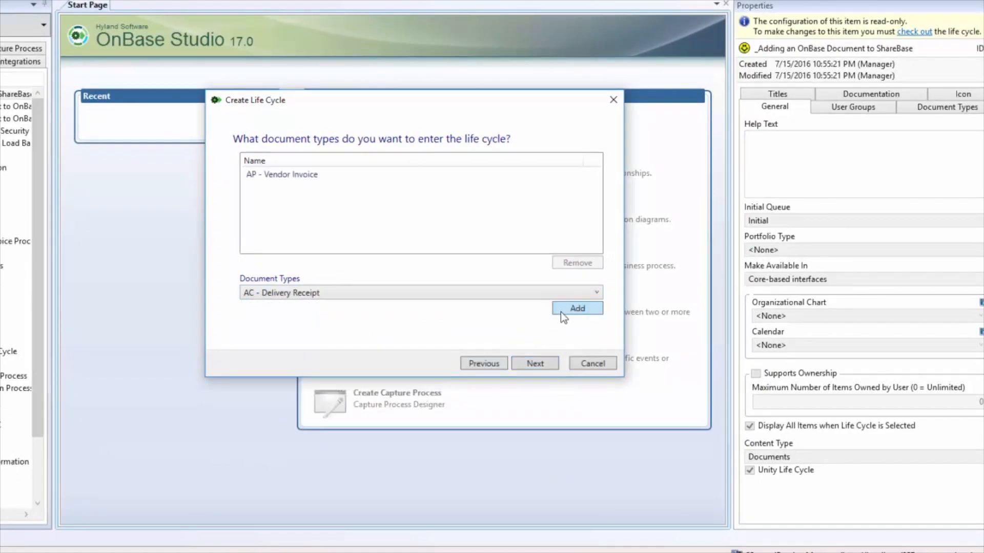
click(557, 365)
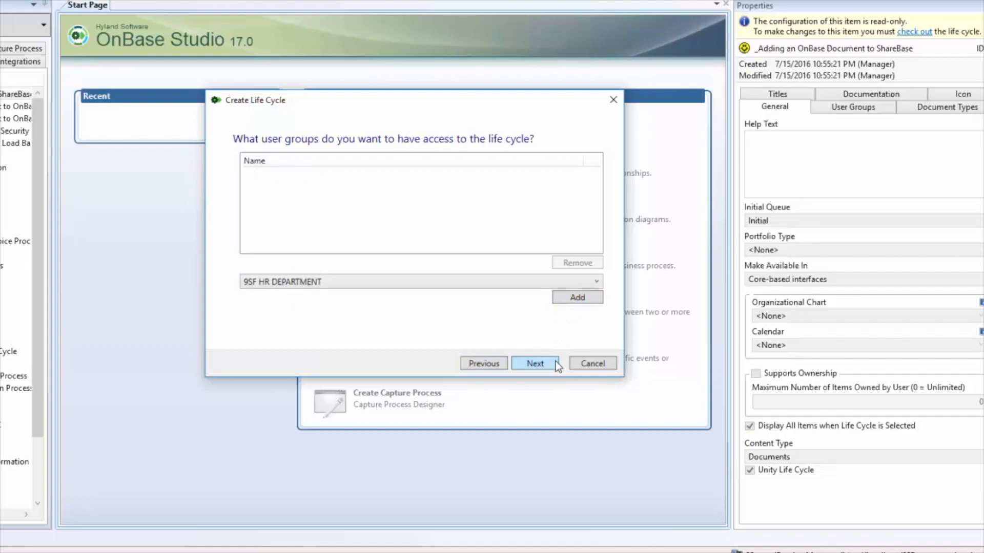
Give the user groups AP Associates and MANAGER access to the new life cycle.
click(503, 288)
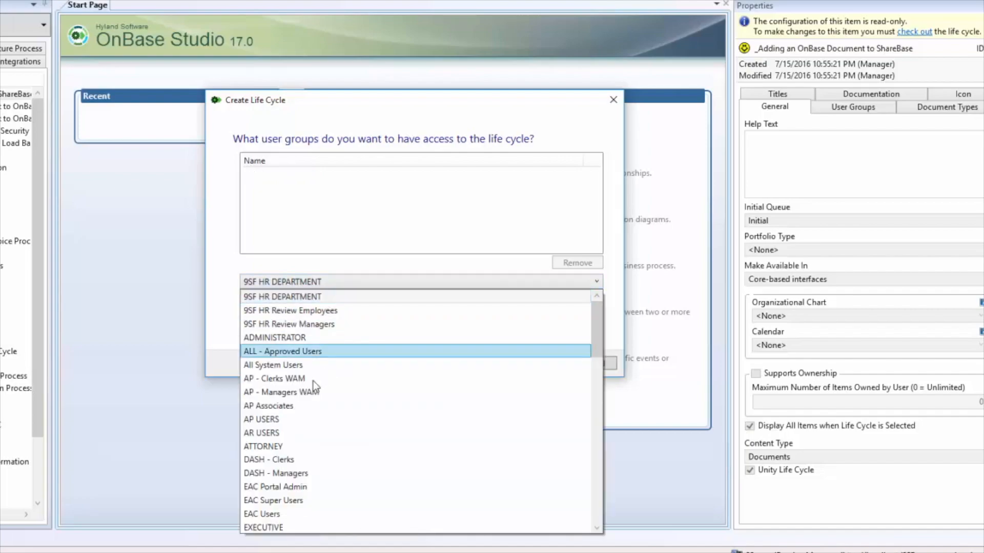
click(281, 404)
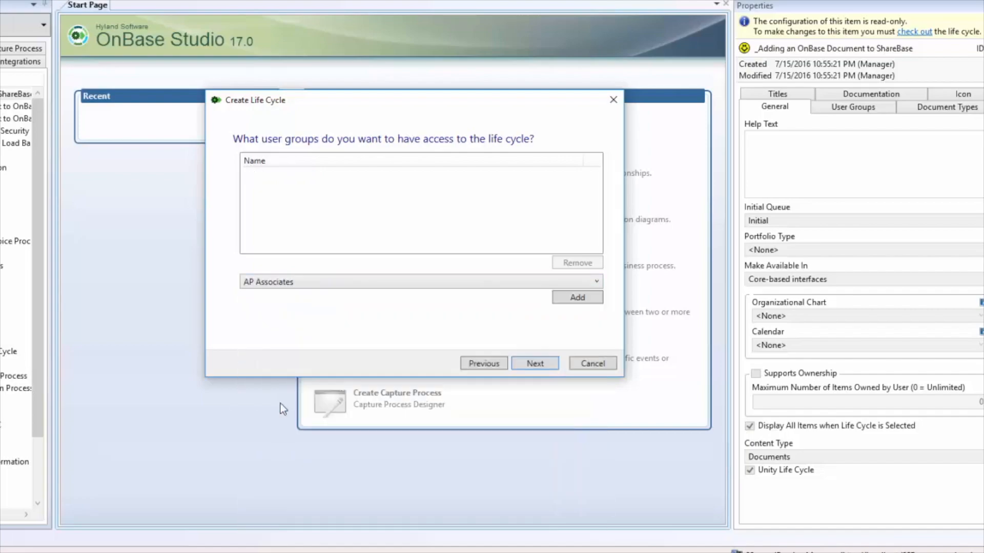
click(574, 299)
click(559, 279)
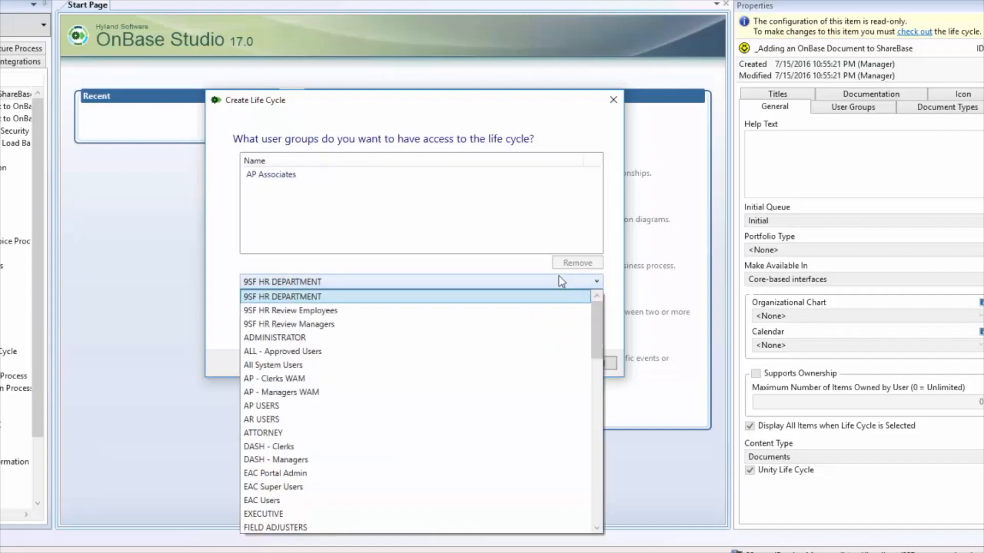
scroll(558, 276, down, 5)
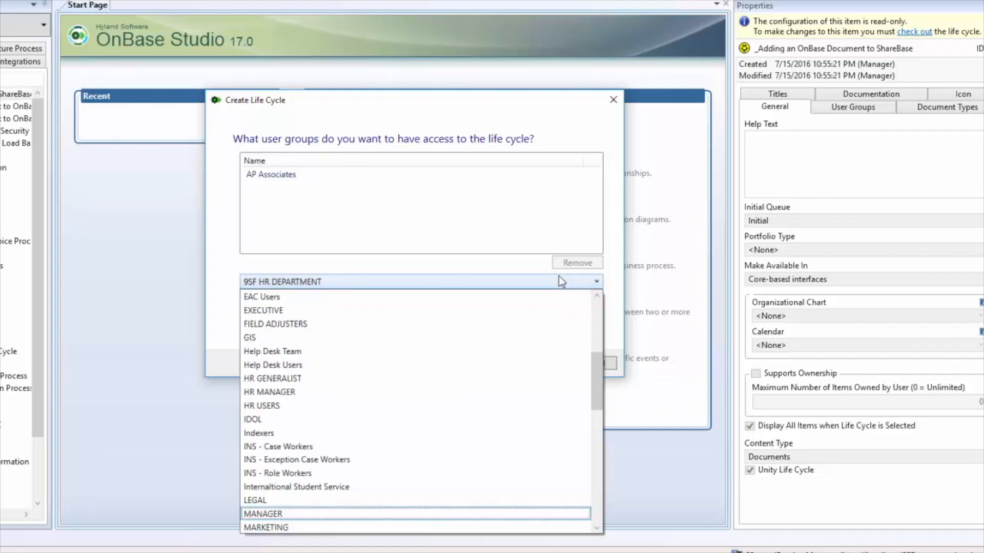
key(Return)
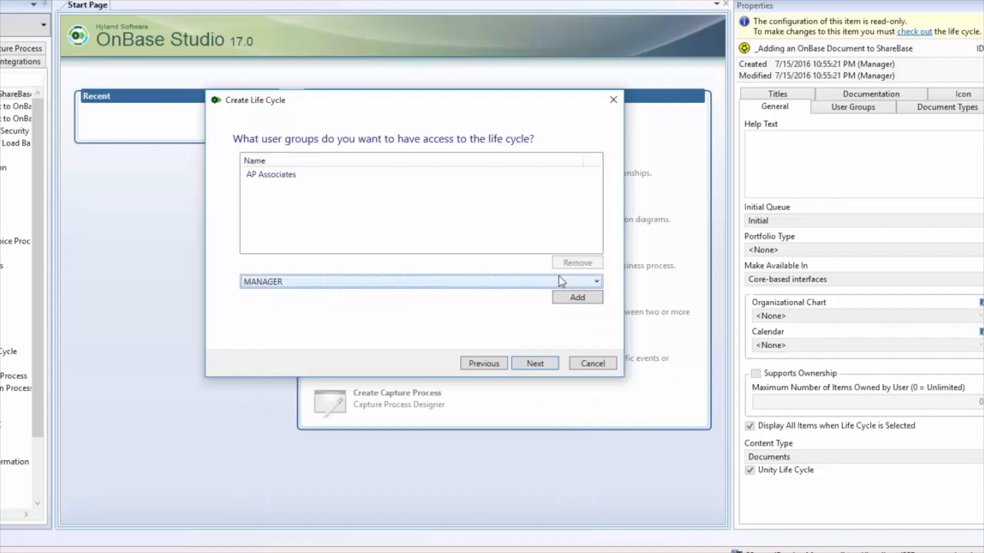
click(563, 302)
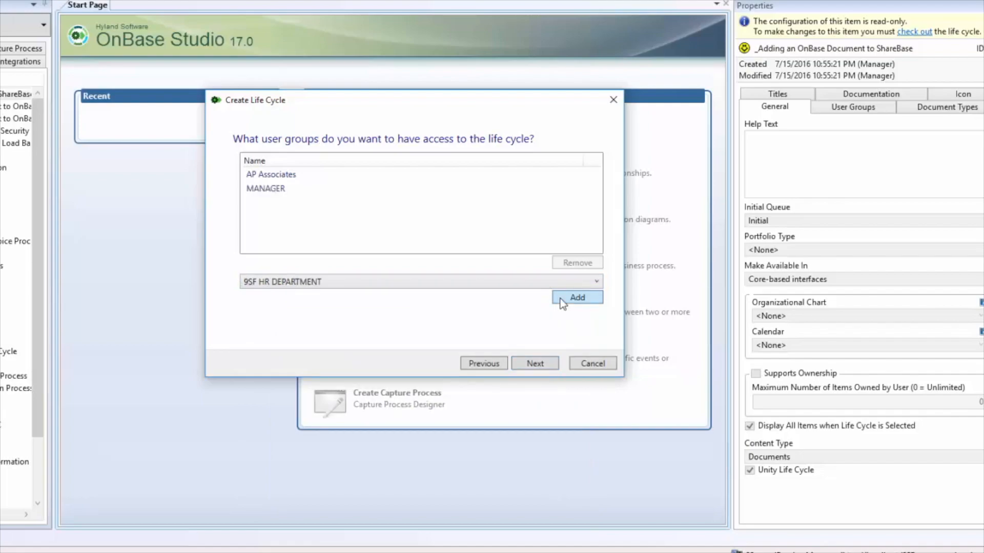
click(551, 369)
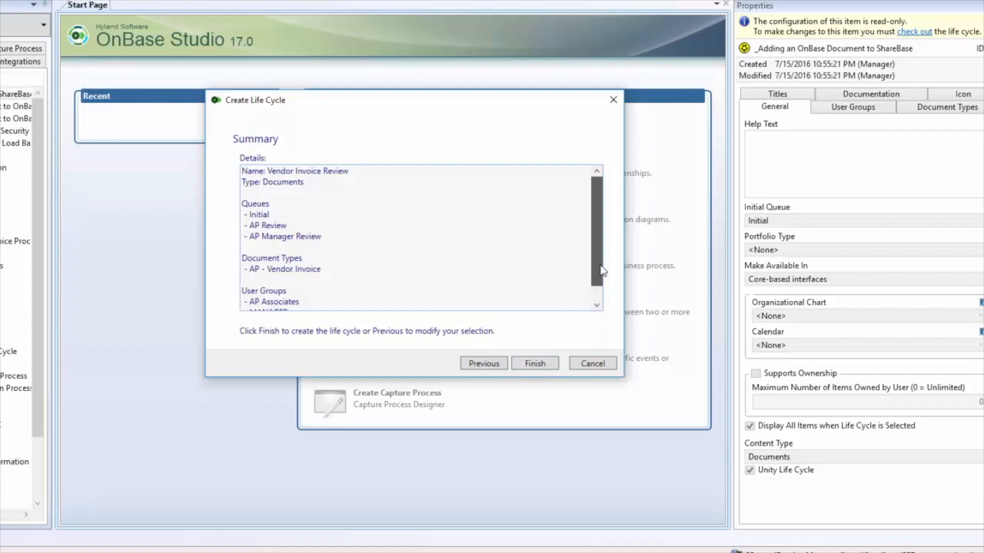
Finish creating the life cycle and spread its stacked queues, with AP Review and AP Manager Review side by side below Initial.
scroll(598, 272, down, 2)
scroll(603, 278, up, 2)
click(556, 365)
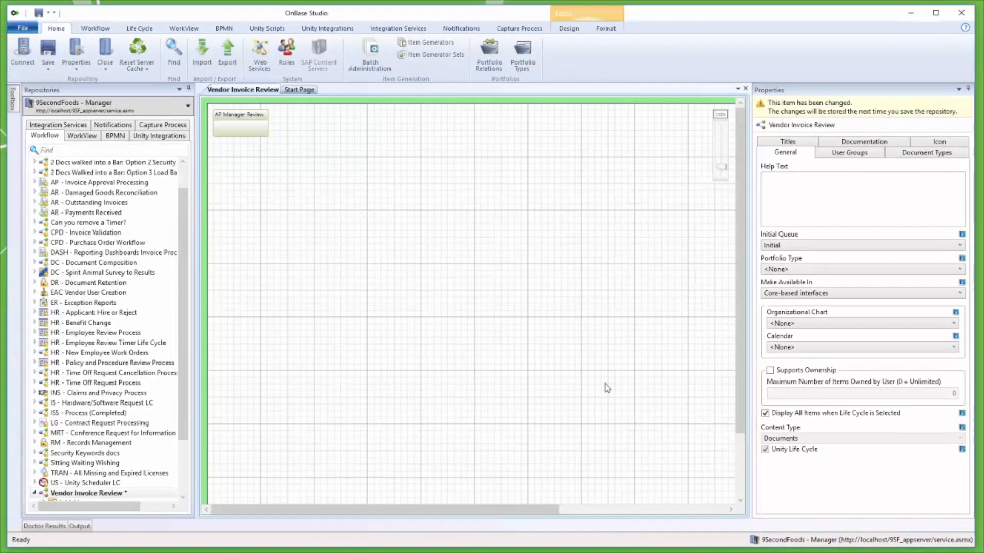
drag(250, 126, 399, 173)
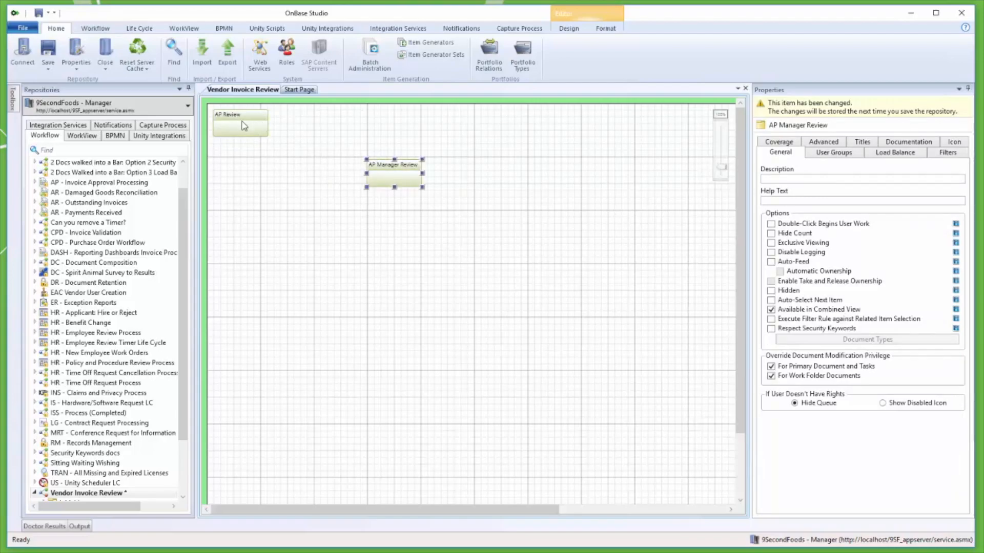
drag(248, 129, 338, 131)
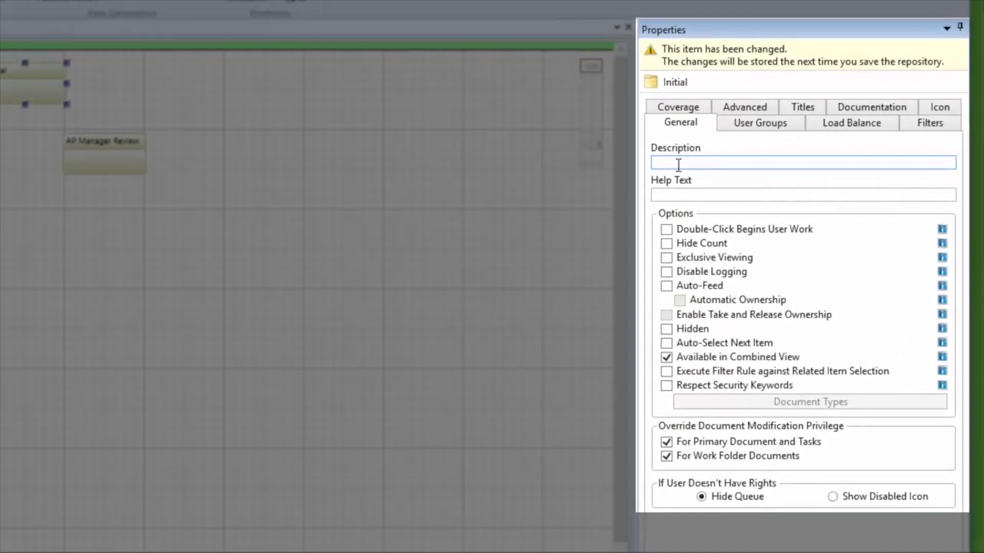
Describe the Initial queue as "Upon import, AP Vendor Invoices will enter this queue." with help text "This queue is automated.".
text(Upon Import, AP Vendor Invoices will enter this queue.)
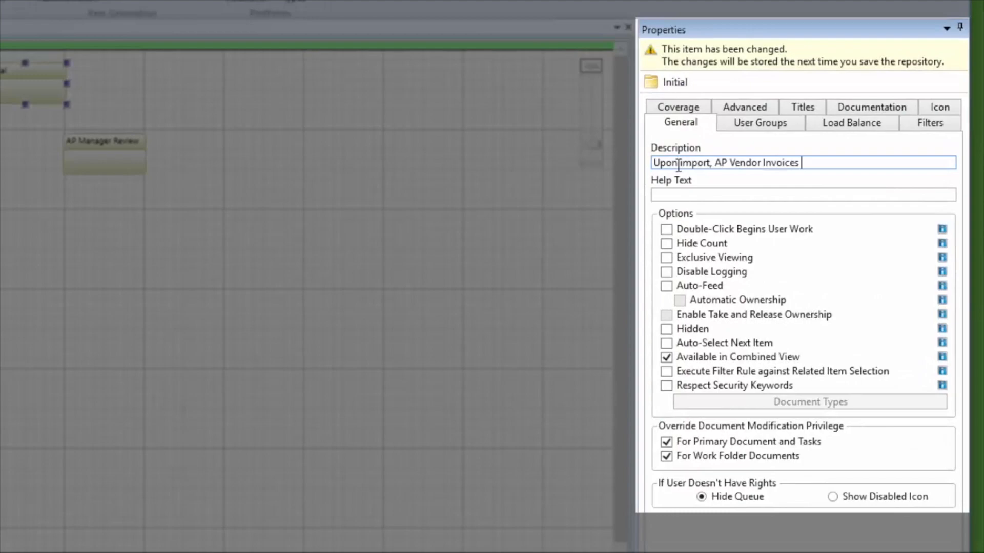
key(Tab)
text(This queue is automated.)
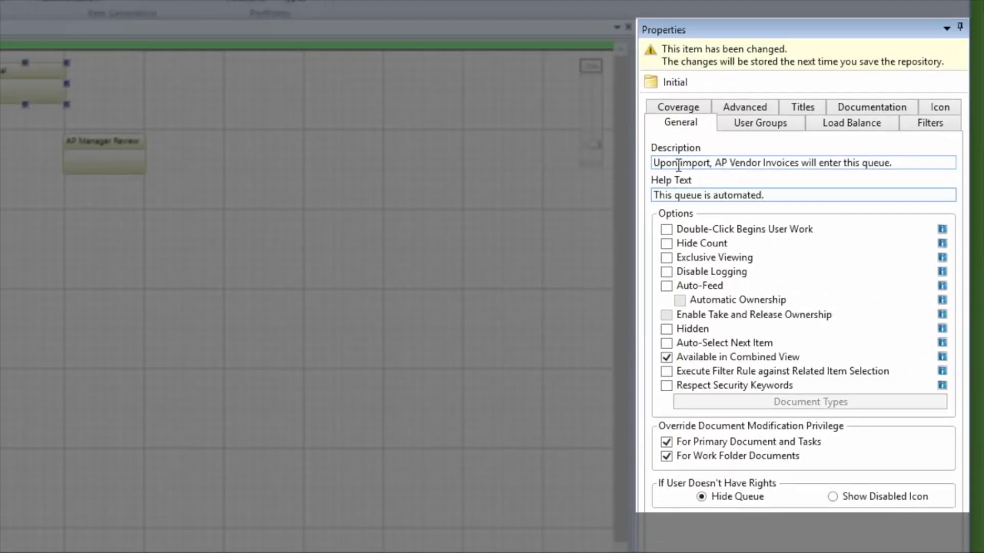
Choose a small icon for the Initial queue and save the changes to the repository.
click(928, 108)
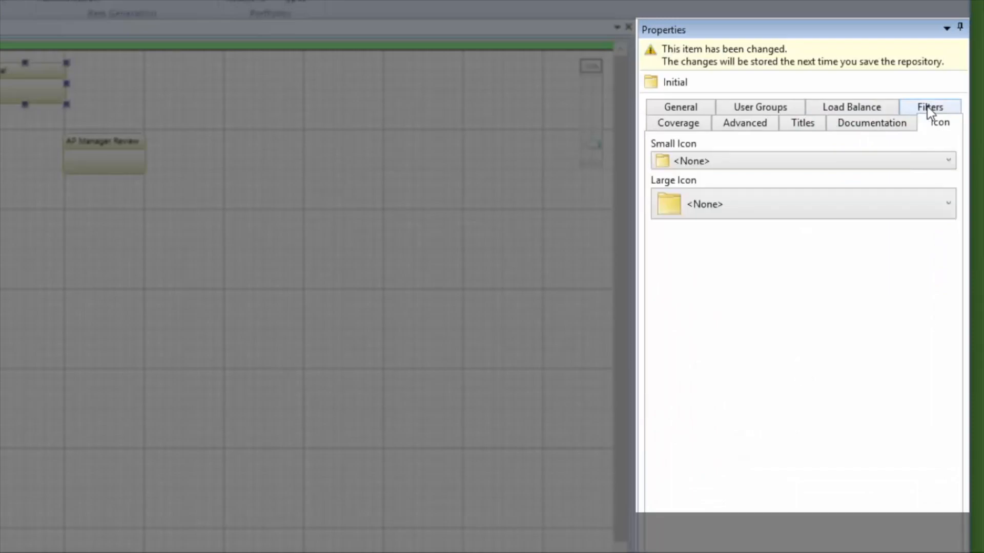
click(889, 155)
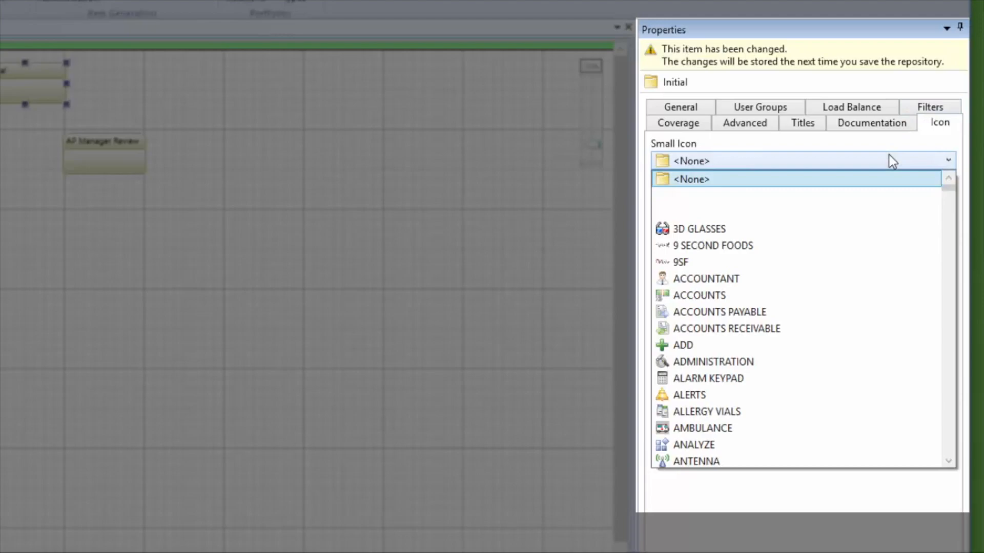
click(691, 443)
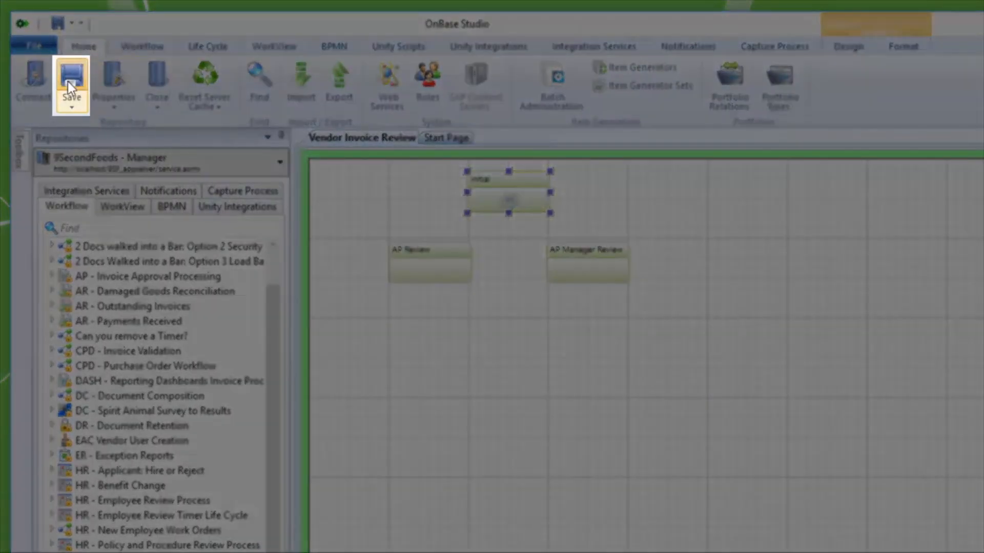
click(69, 82)
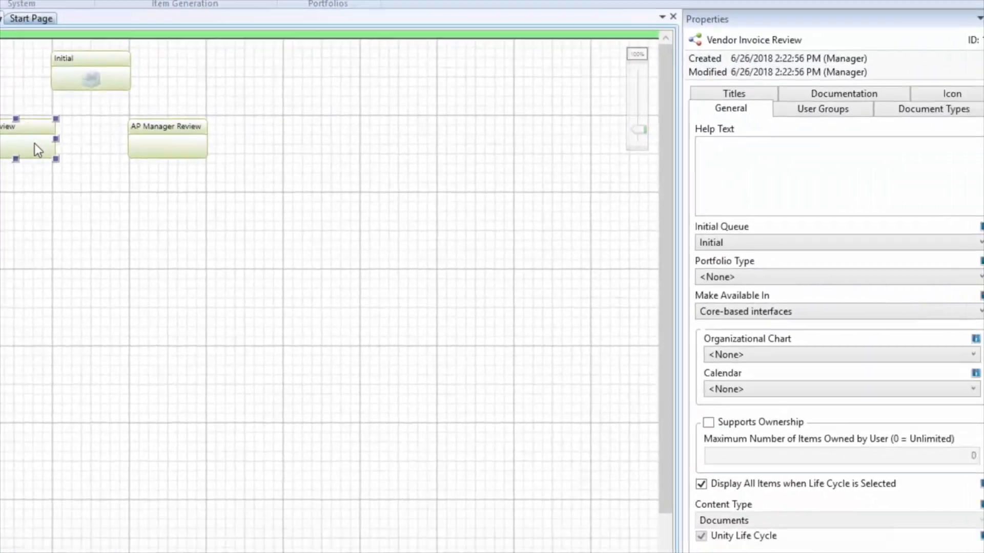
Describe the AP Review queue as "This queue will be used by AP Clerks to review invoices under $1000.".
click(400, 267)
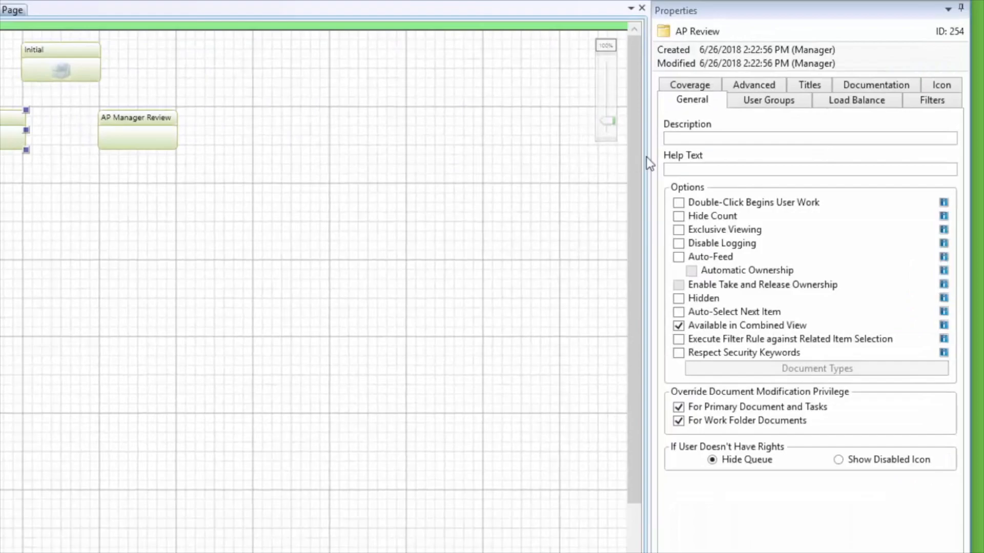
click(734, 137)
text(This queue will be used by AP Clerks to review invoices under $1000.)
Set the AP Review queue's help text to "Use Ad Hoc Tasks to approve or deny this invoice.".
key(Tab)
text(Use Ad Hoc Tasks to approve or deny this invoice.)
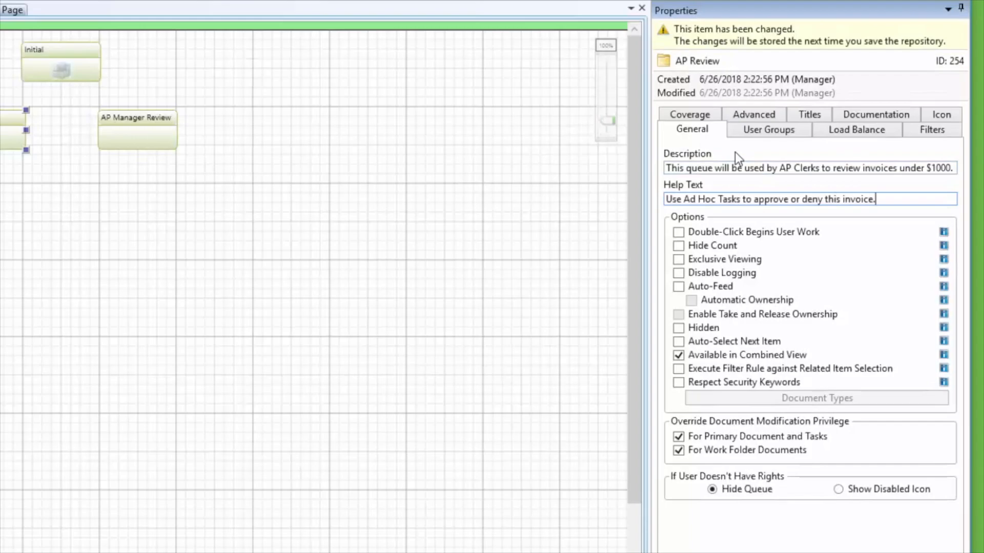
Assign the PERSON_SYMBOL_BLUE_NEW icon to the AP Review queue.
click(937, 116)
click(922, 172)
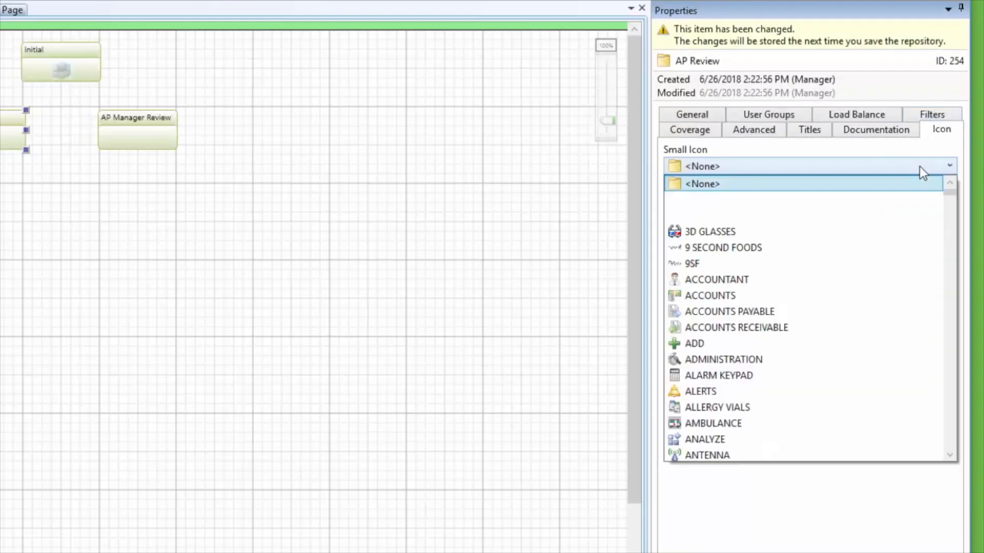
text(pers)
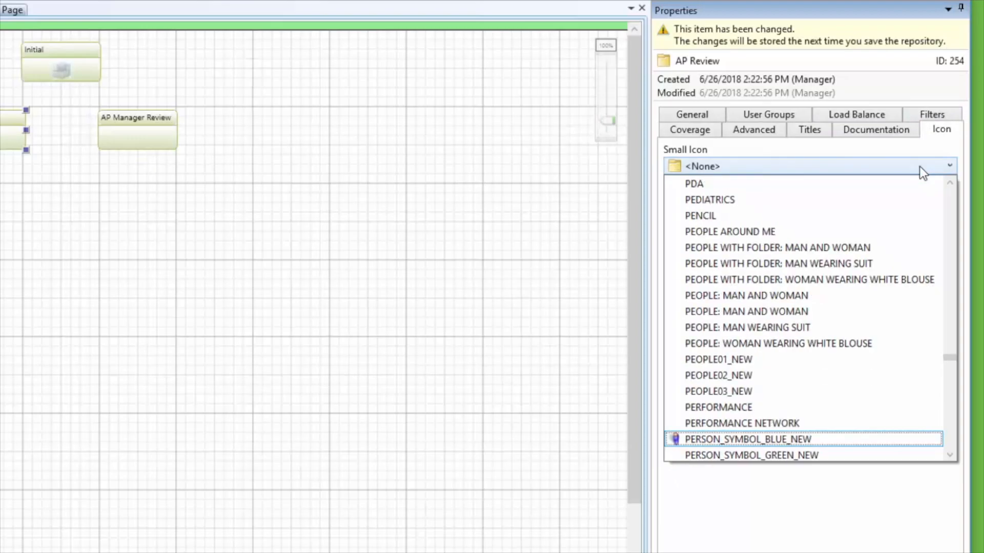
click(811, 439)
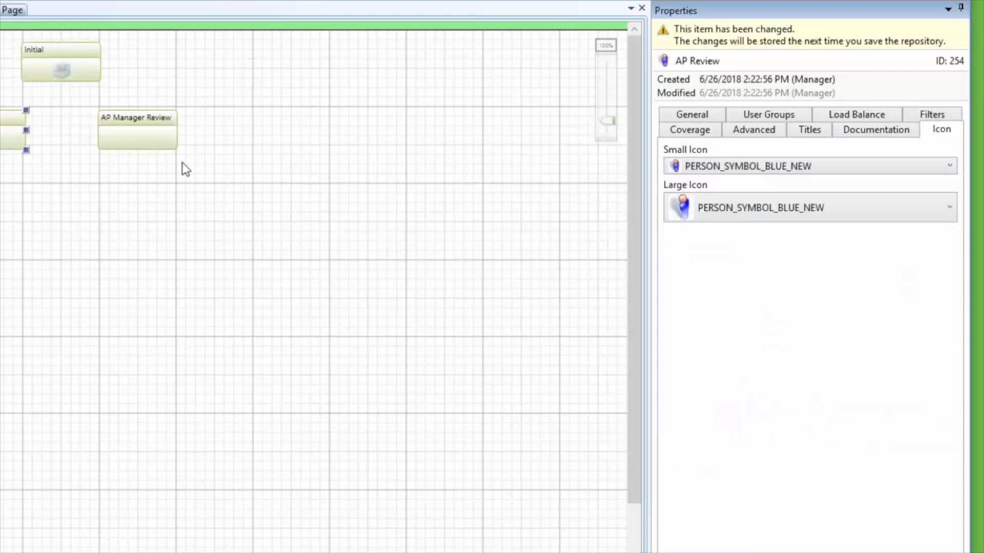
Describe the AP Manager Review queue as "This queue will be used by AP Managers to review invoices over $1000.".
click(142, 139)
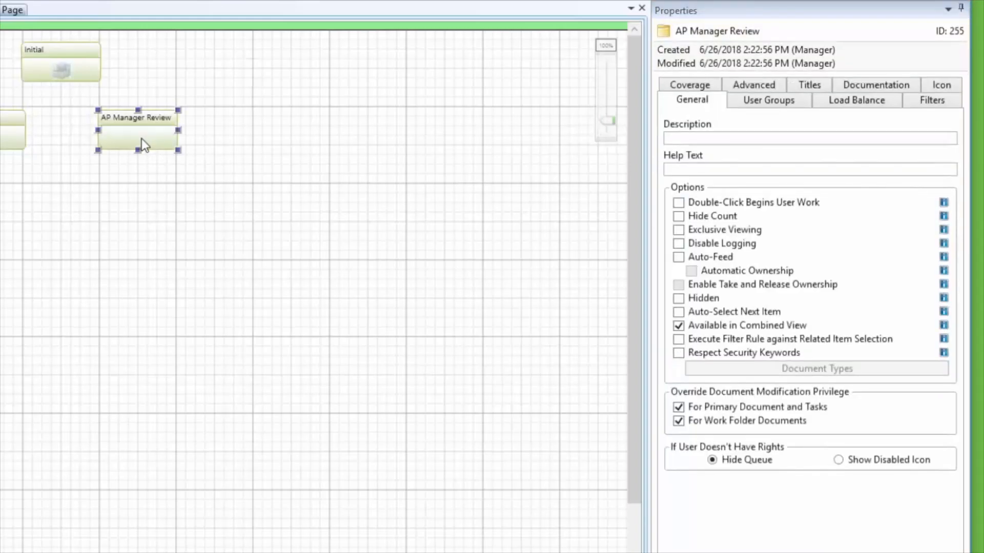
click(754, 138)
text(This queue will be )
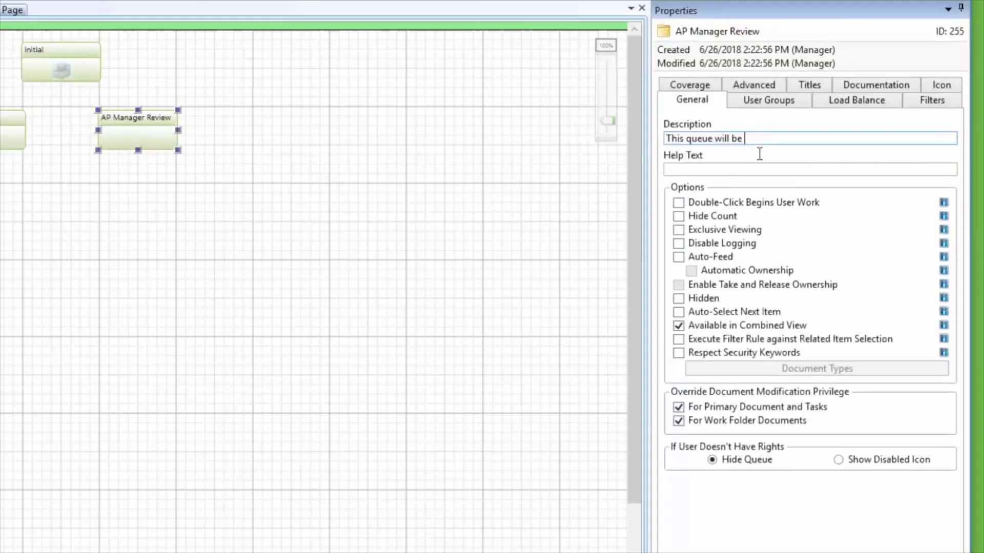
text(used by AP Managers to review invoices over $1000.)
Set the AP Manager Review queue's help text to "Use Ad Hoc Tasks to approve or deny this invoice.".
key(Tab)
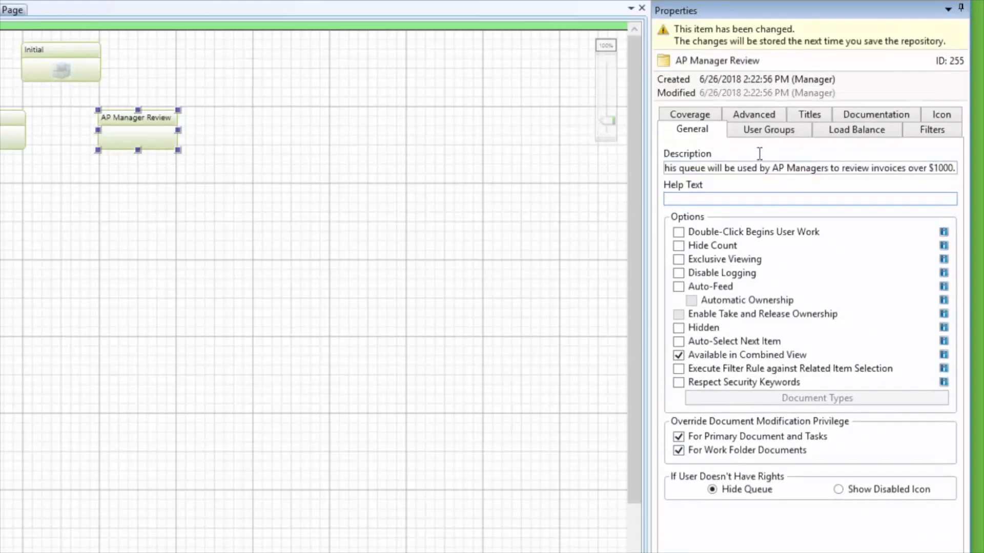
text(Use Ad Hoc Tasks to approve or deny this invoice.)
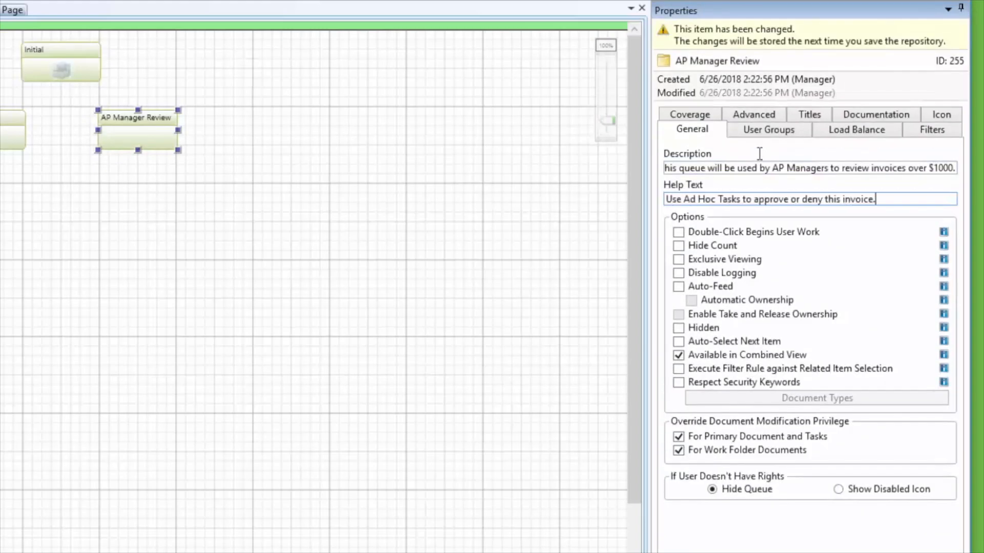
Assign the PERSON_SYMBOL_YELLOW_NEW icon to the AP Manager Review queue and save the repository.
click(939, 115)
click(887, 166)
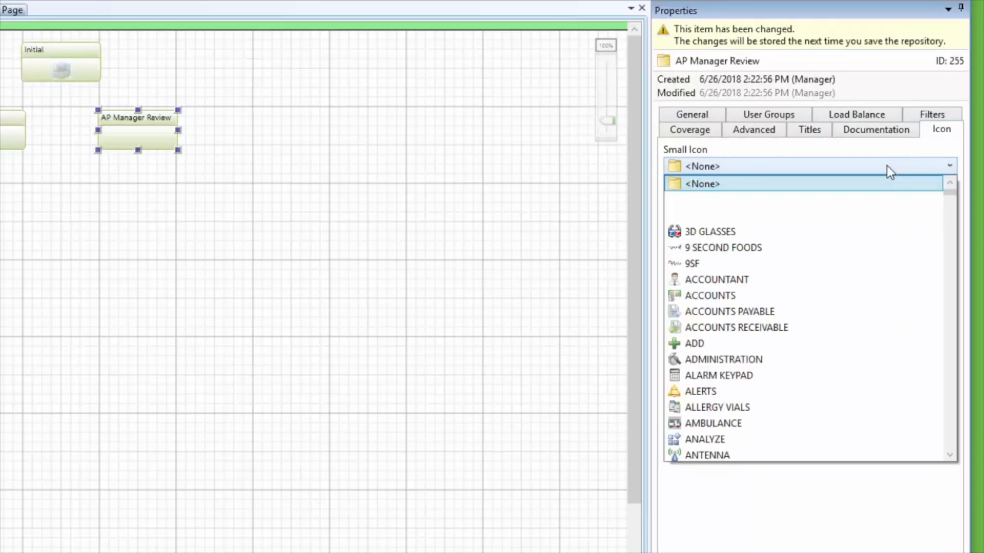
text(person)
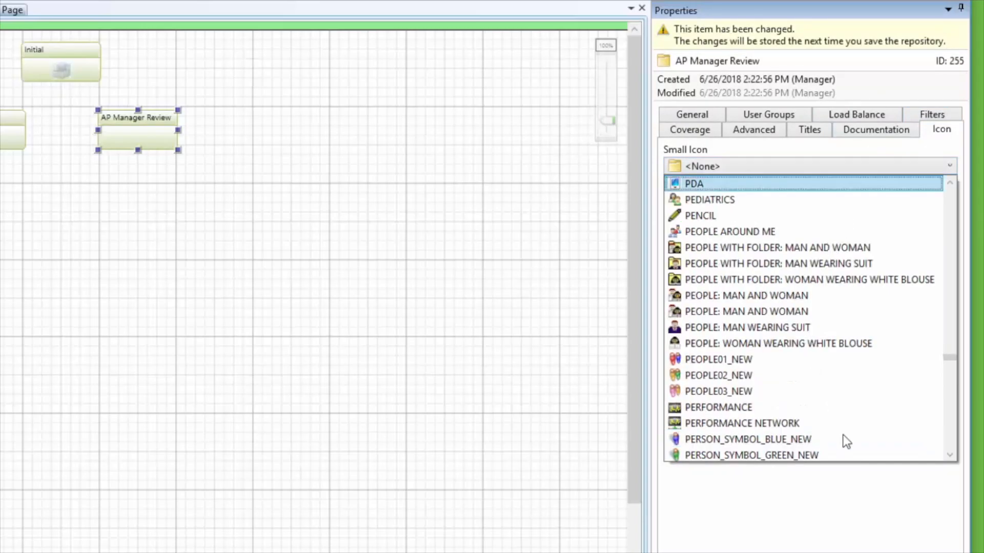
scroll(843, 441, down, 1)
scroll(843, 441, down, 1)
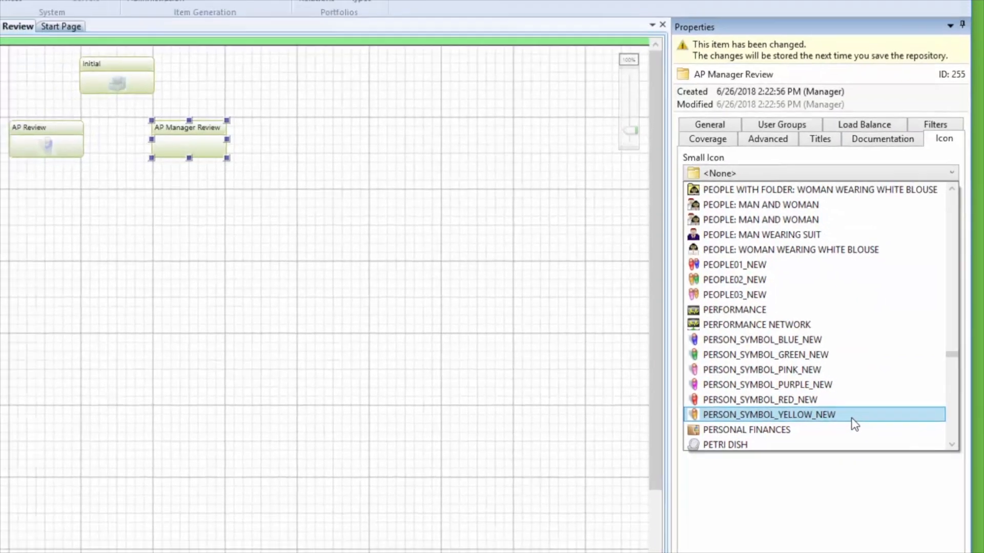
click(841, 422)
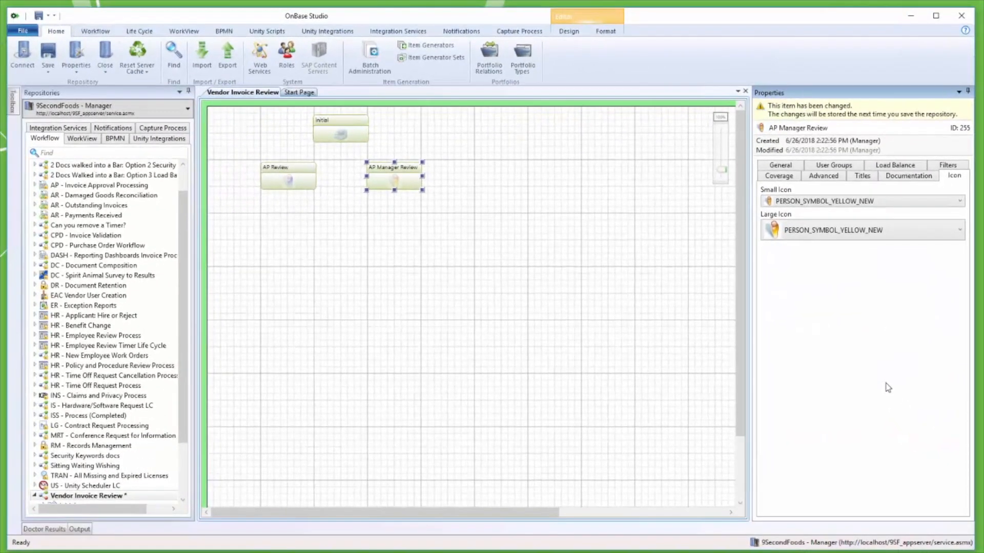
click(49, 54)
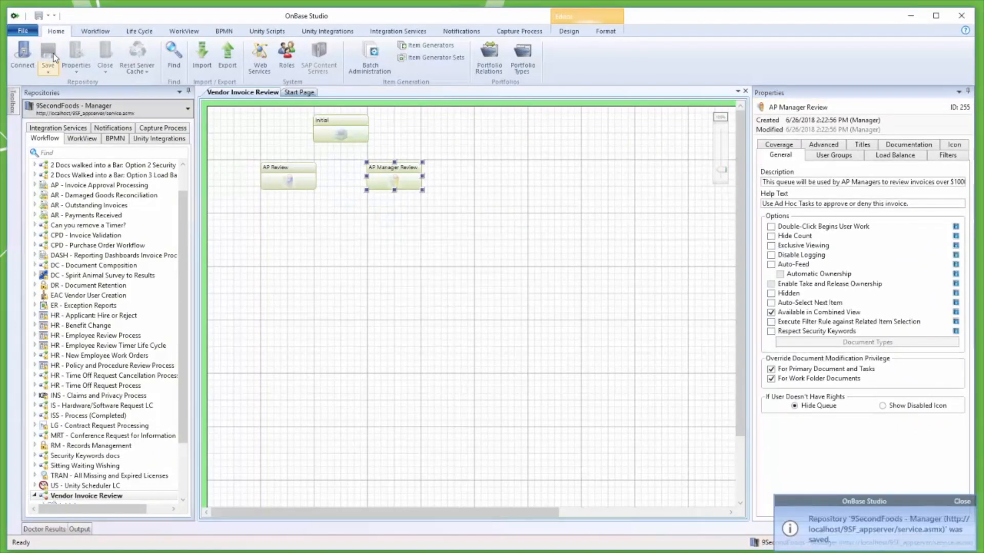
Draw transitions from the Initial queue to both the AP Review queue and the AP Manager Review queue.
click(342, 121)
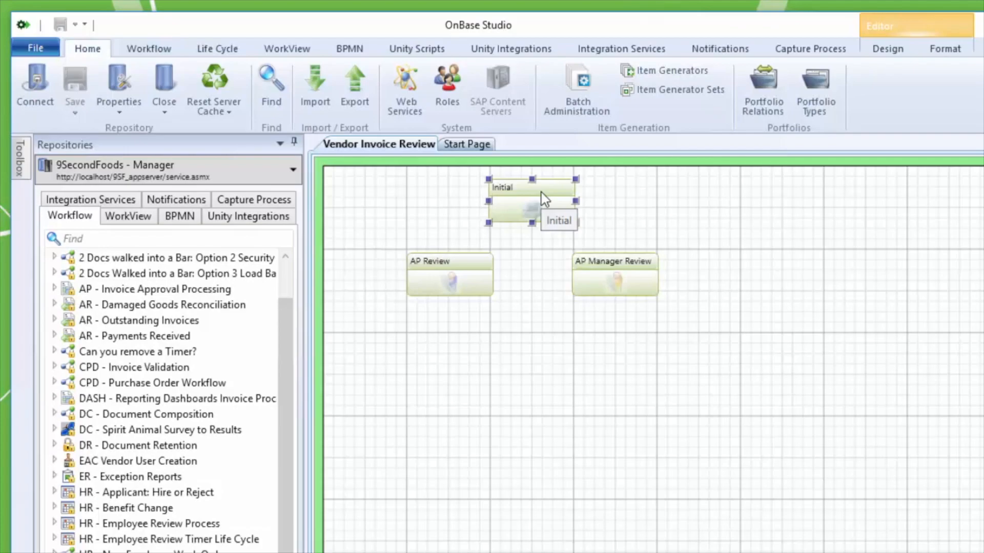
click(875, 55)
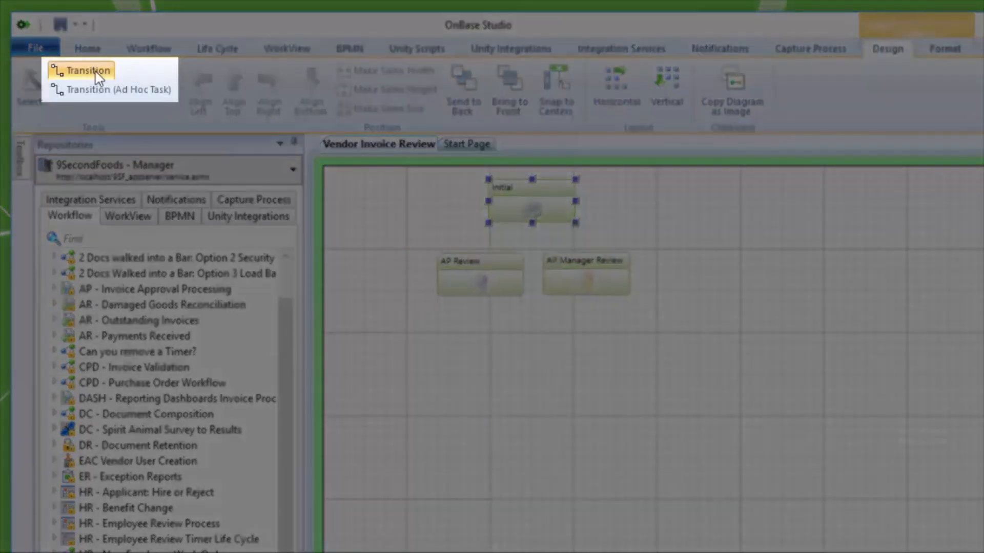
click(95, 73)
drag(499, 205, 465, 266)
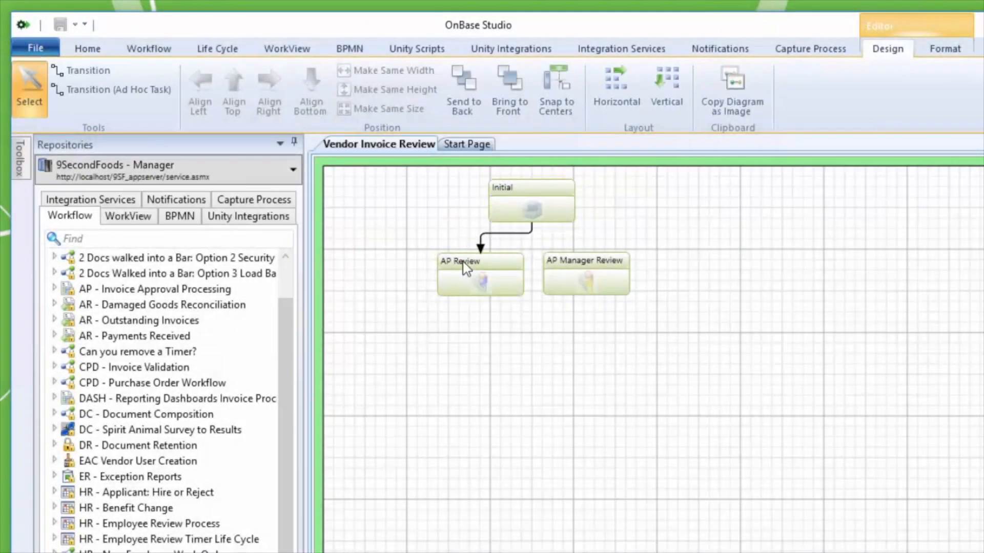
click(86, 67)
drag(527, 204, 615, 261)
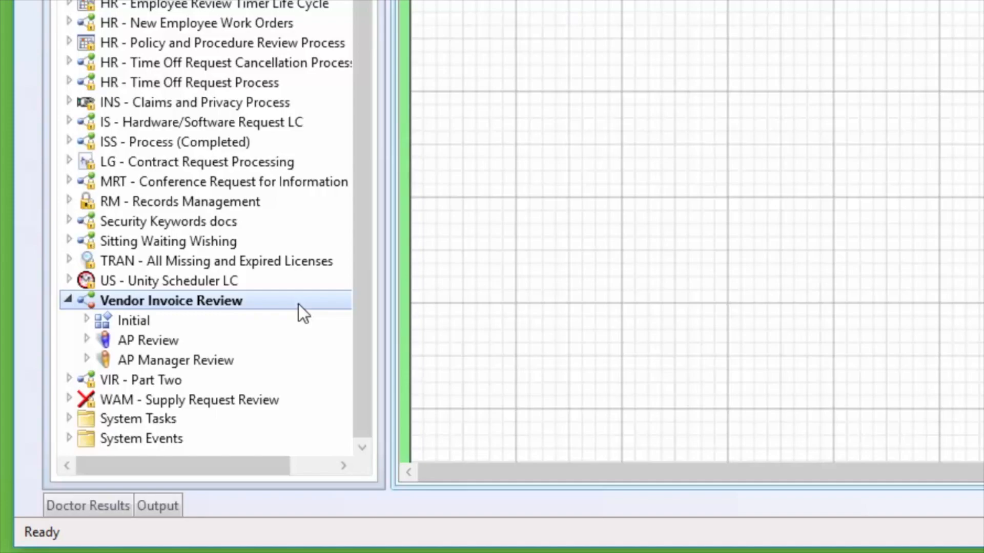
Add a rule named "Is the Invoice at or over $1000?" to the System Work of the Initial queue.
click(87, 320)
click(182, 343)
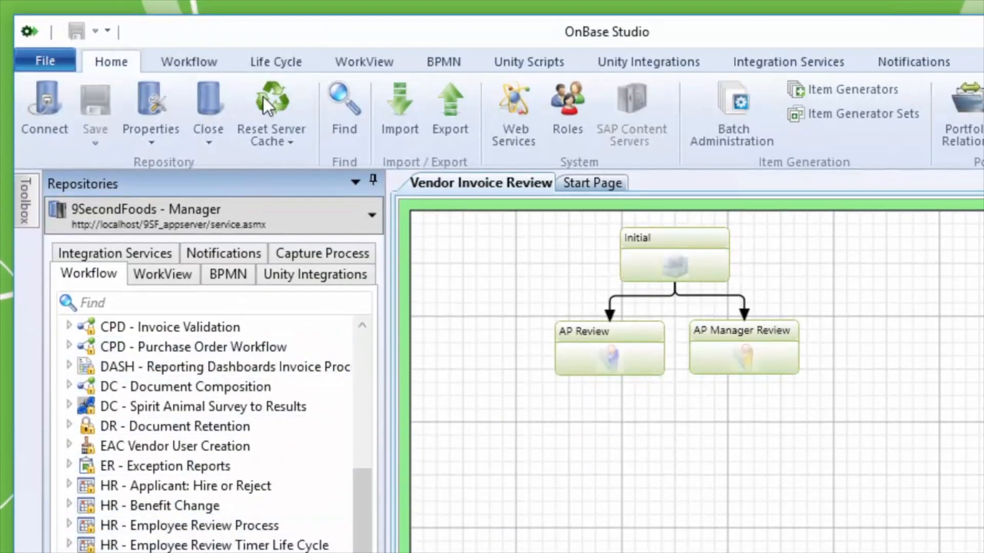
click(267, 65)
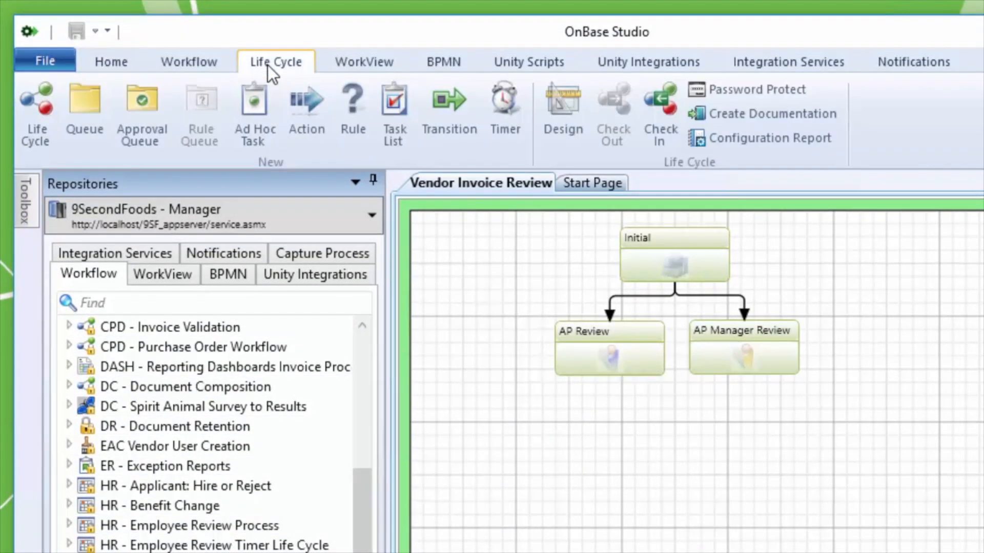
click(350, 126)
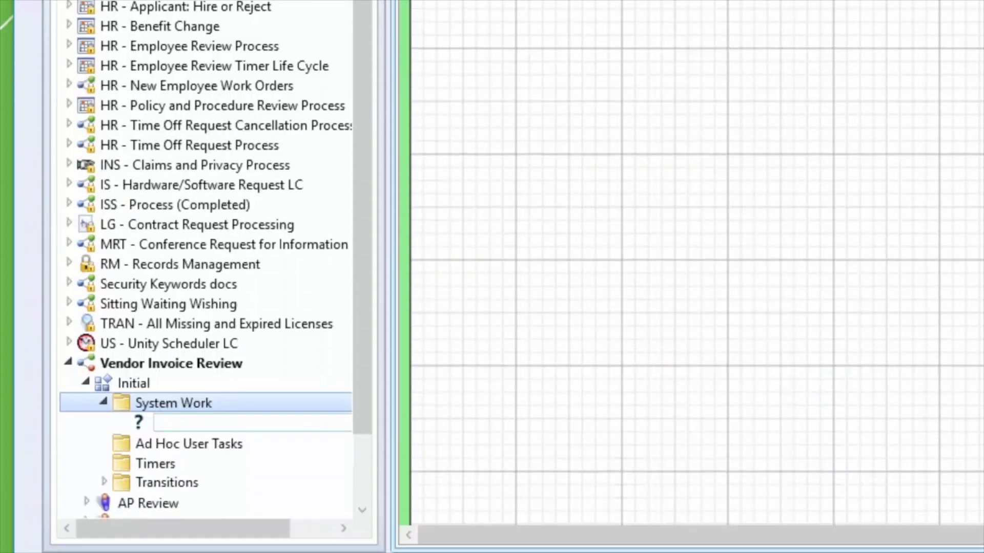
text(Is the Invoice at or over $1000?)
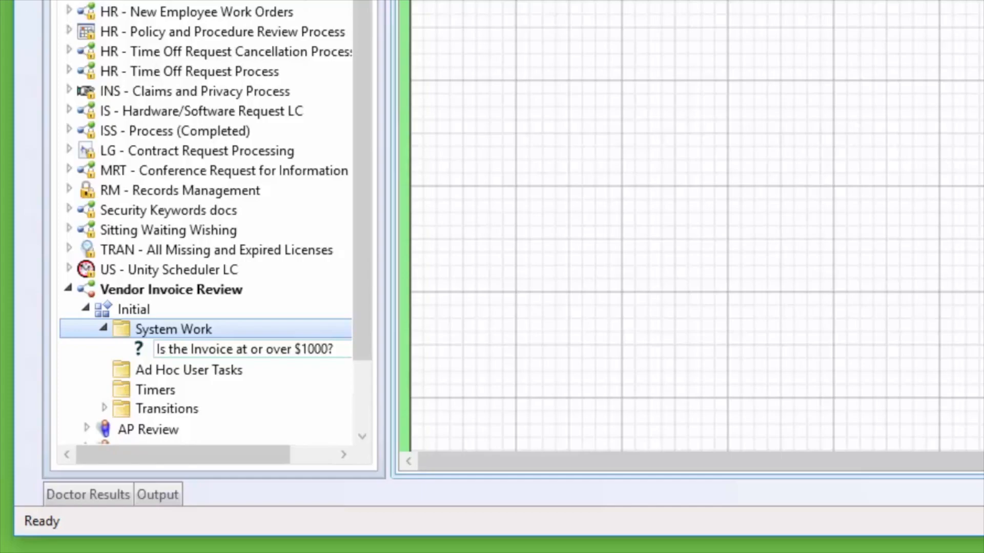
key(Return)
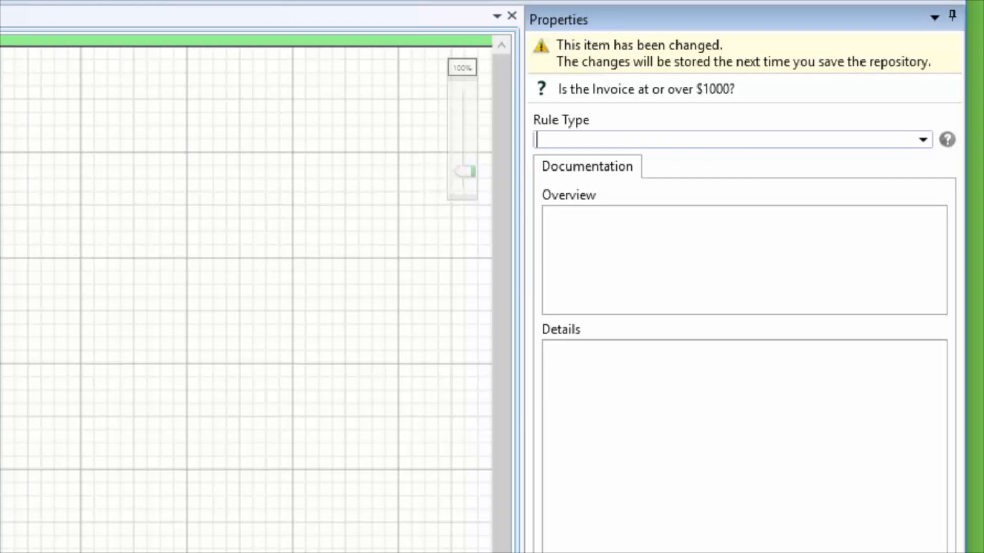
Set the new rule's type to Check Keyword Value and its keyword type to Invoice Amount.
text(check)
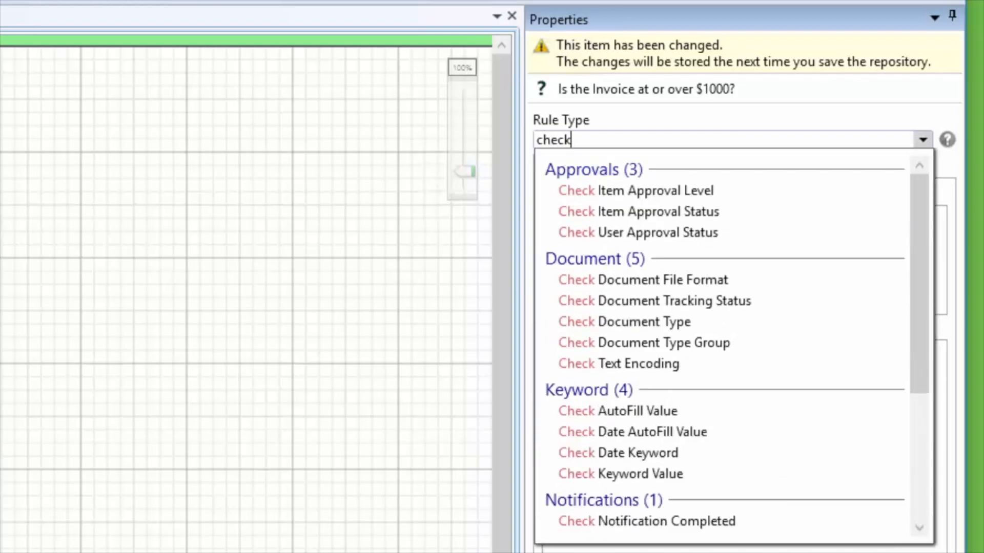
click(588, 472)
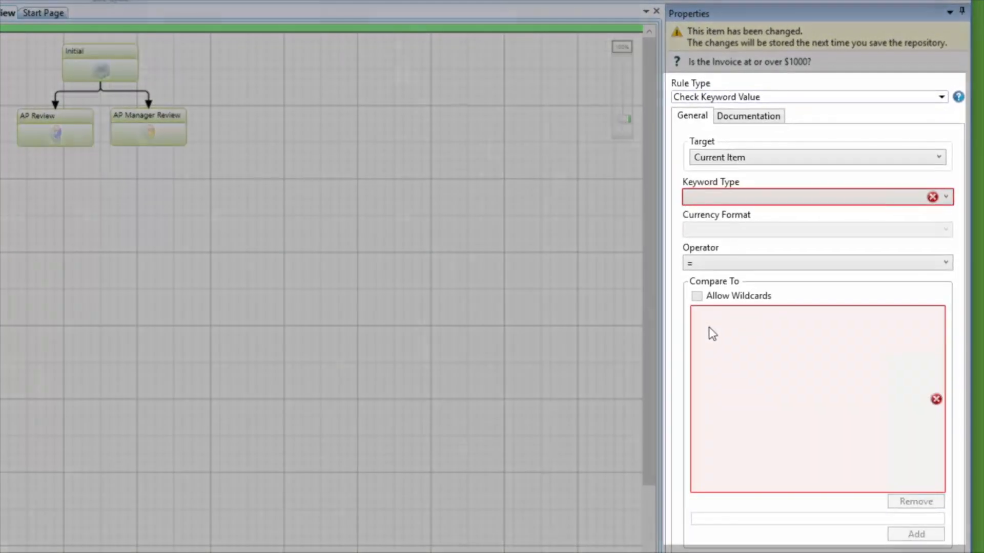
click(779, 203)
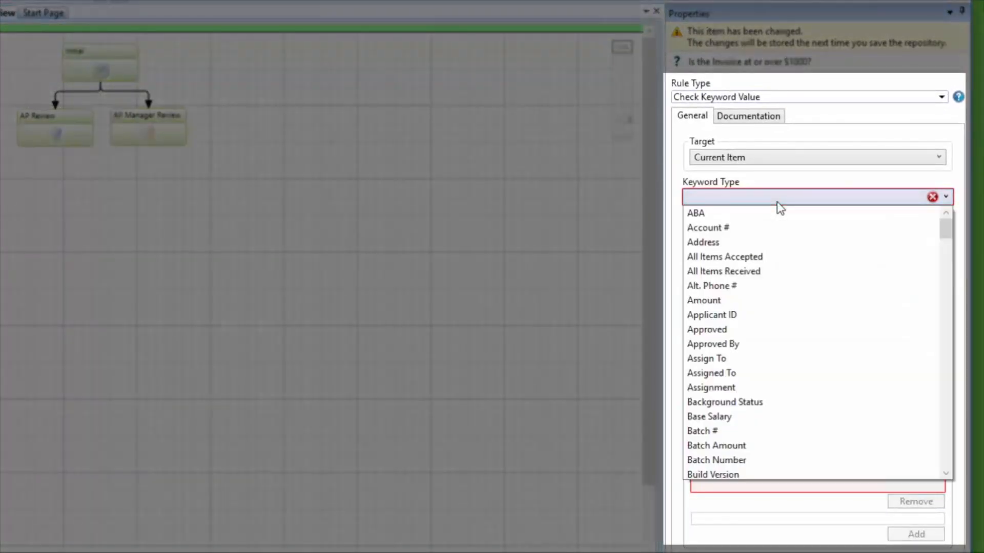
text(inv)
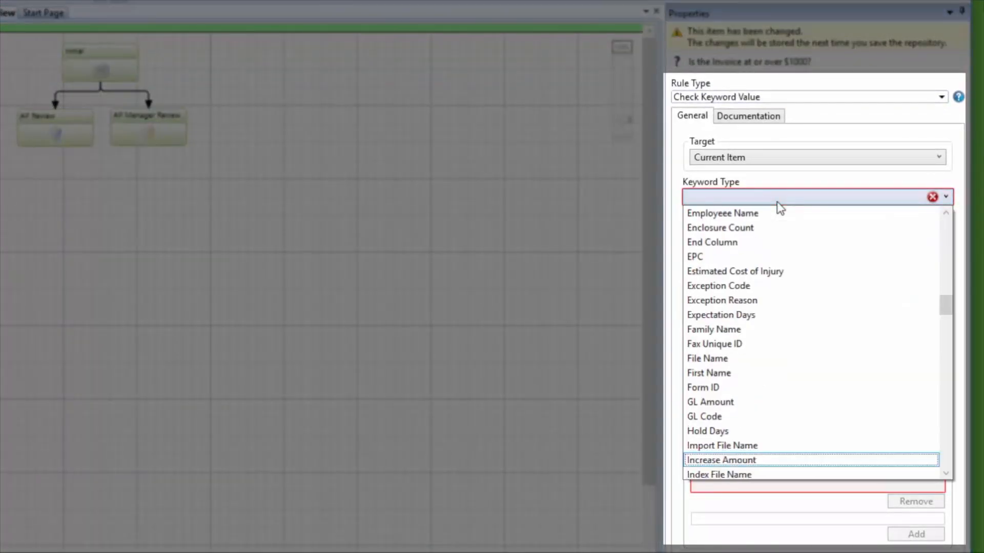
scroll(765, 461, down, 2)
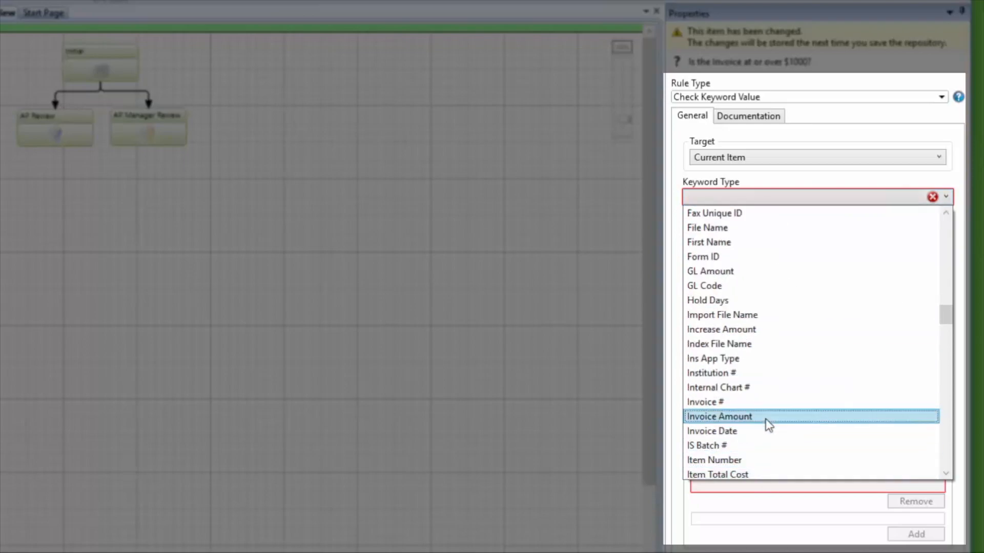
click(767, 418)
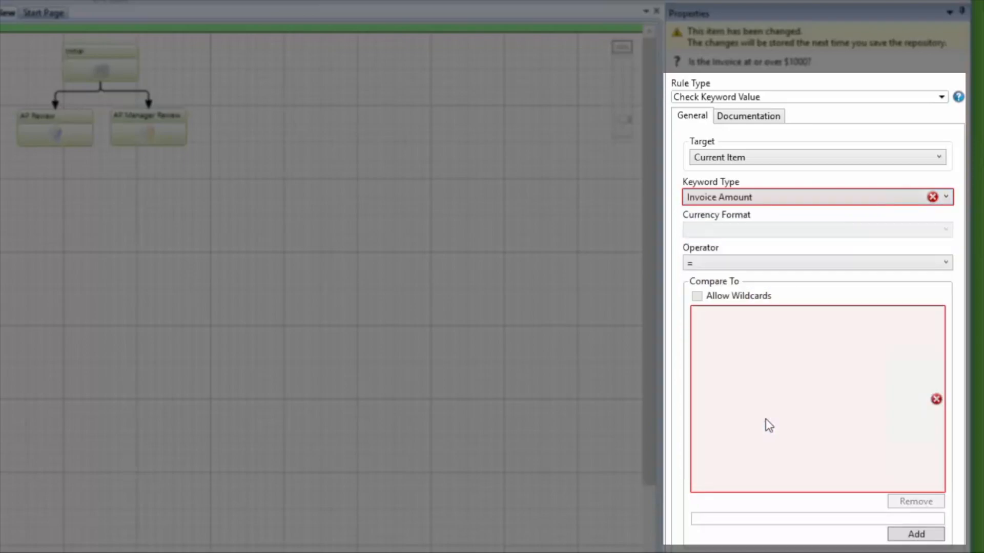
Make the rule test for Invoice Amount >= 1000 by adding that comparison value, and save the repository.
click(738, 264)
click(718, 352)
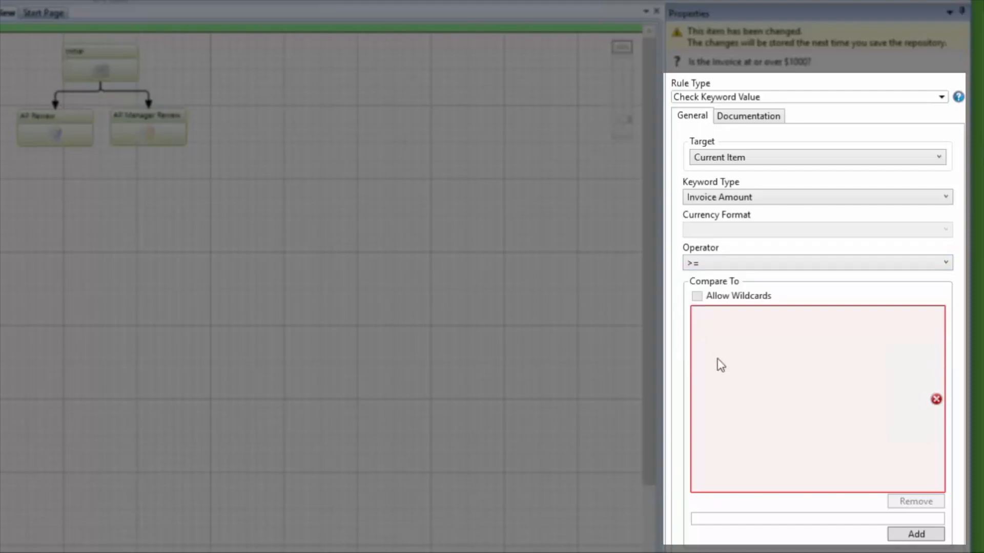
click(761, 516)
text(1000)
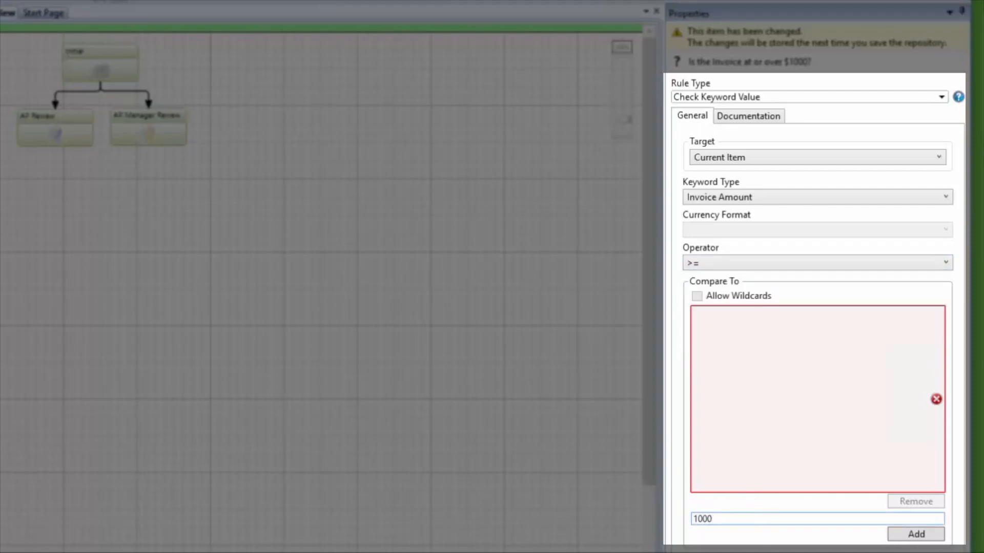
click(890, 539)
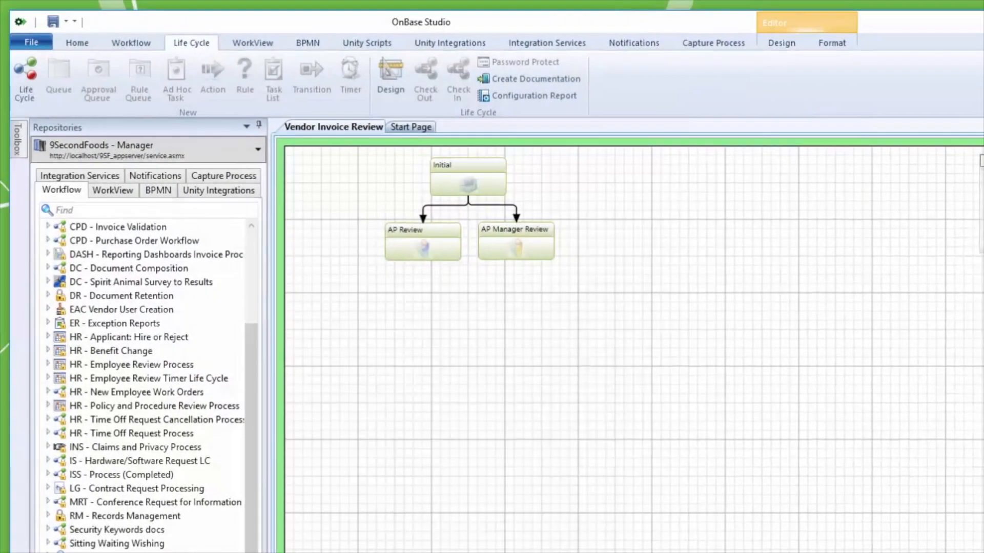
click(77, 43)
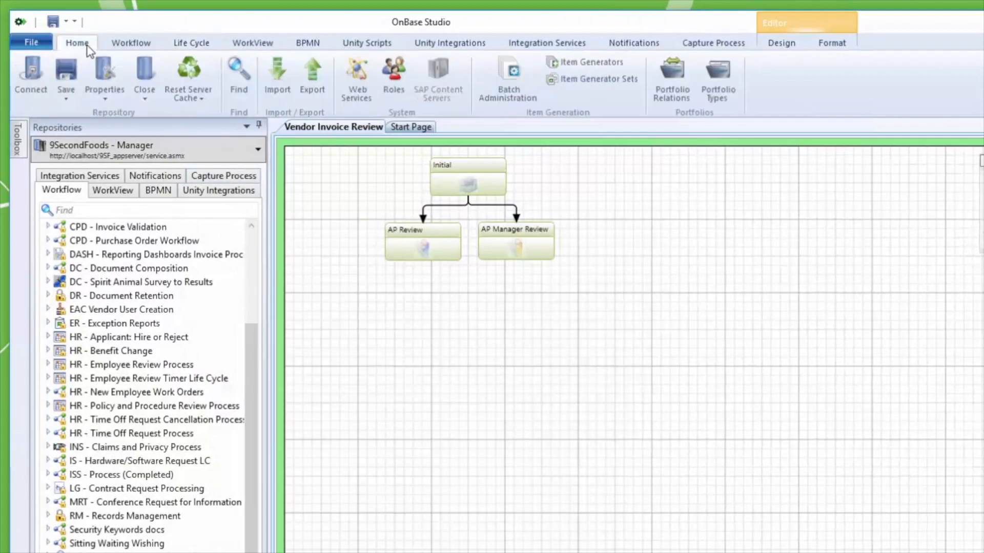
click(67, 72)
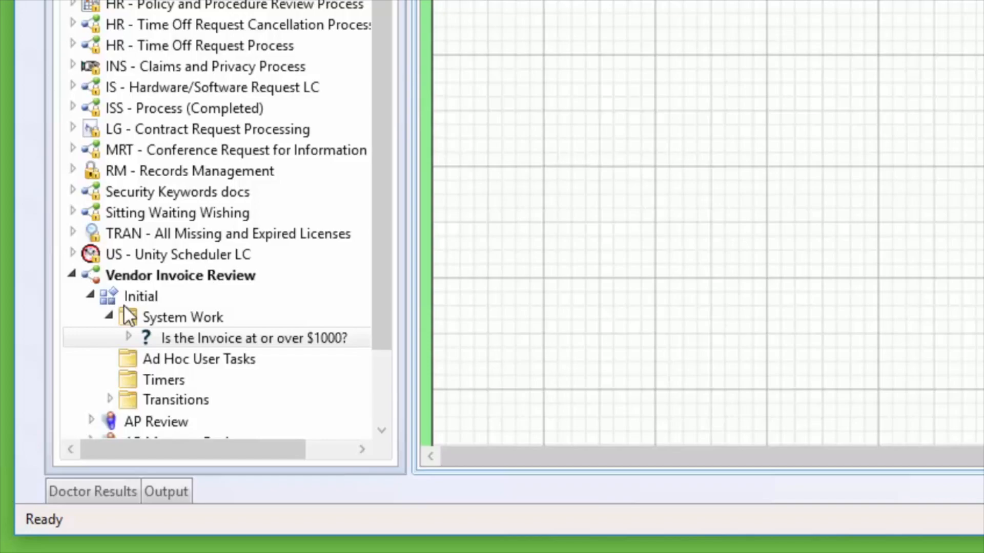
Add an action named "Send to Manager" under the On True branch of the "Is the Invoice at or over $1000?" rule.
click(131, 342)
click(128, 338)
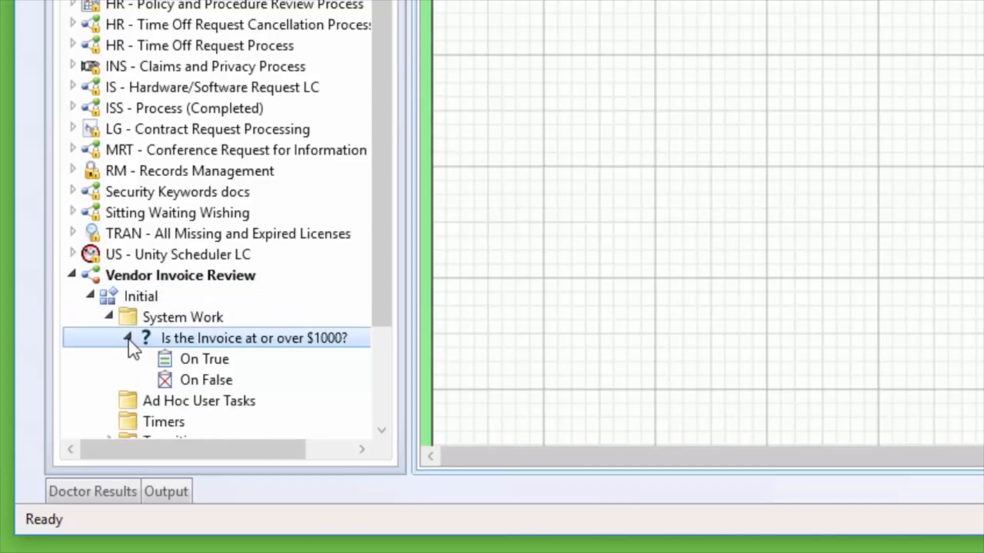
click(186, 358)
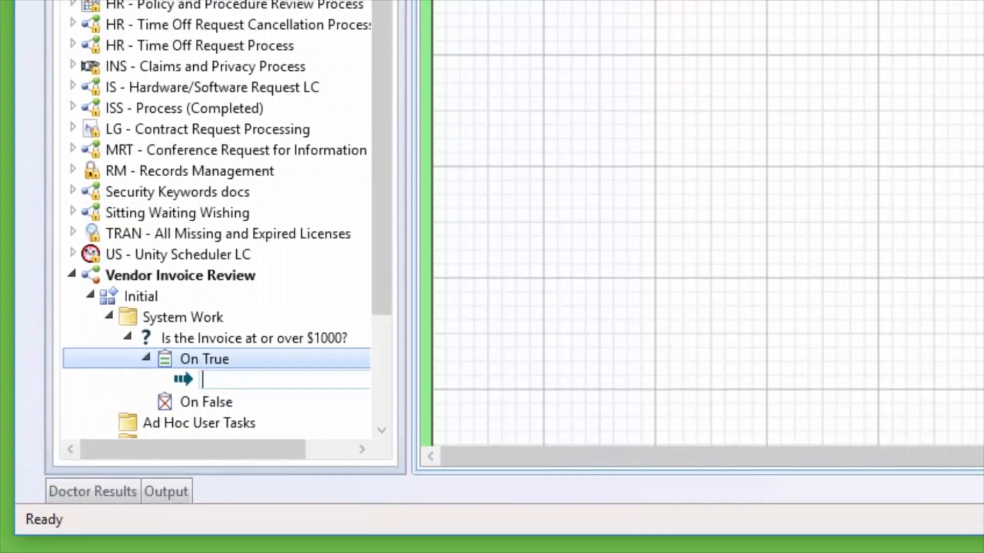
text(Send to Manager)
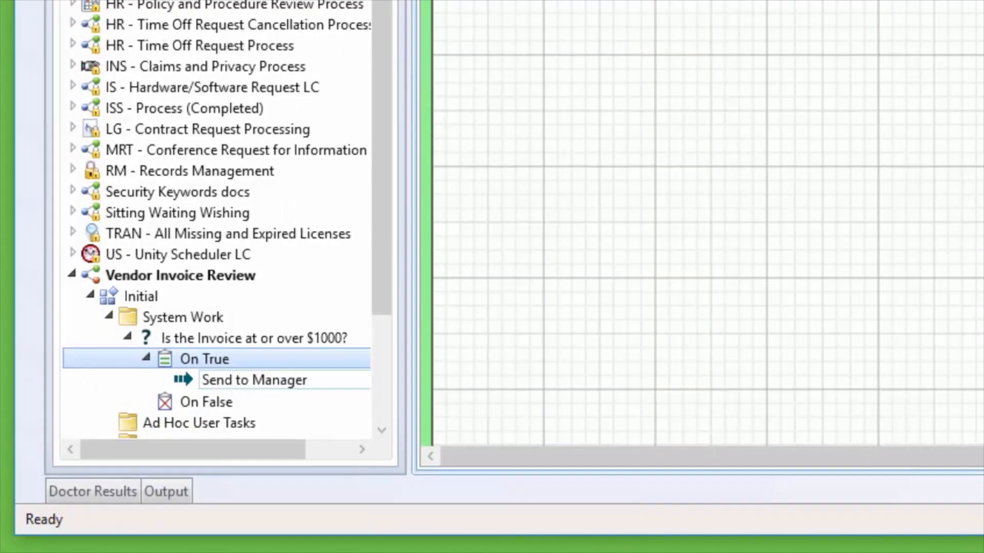
key(Return)
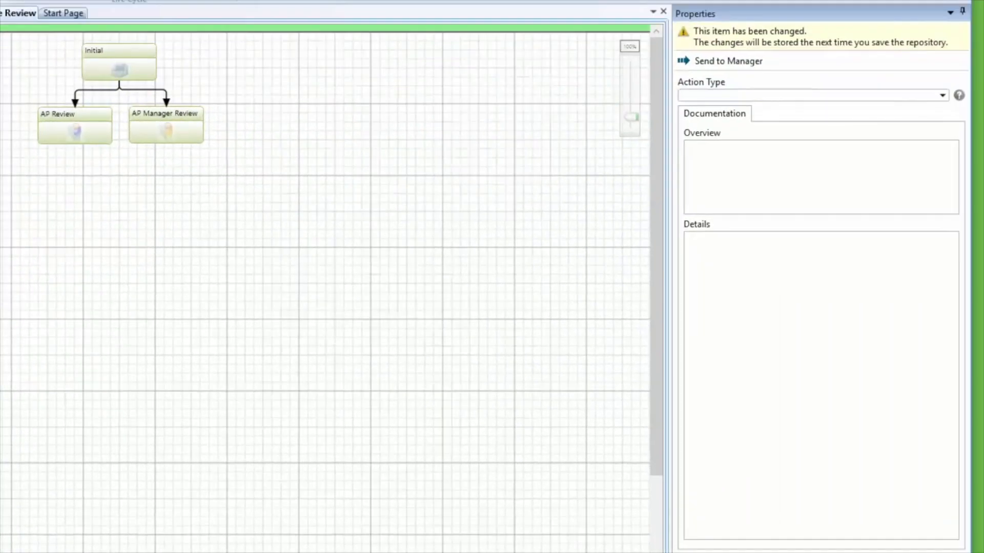
Make the Send to Manager action a Transition Item action with AP Manager Review as the destination queue.
click(942, 95)
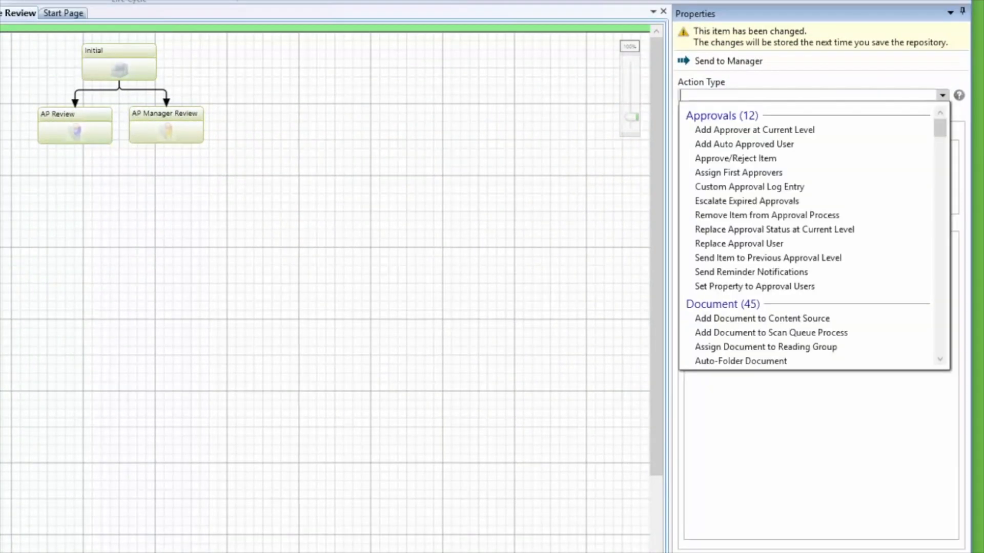
text(Transi)
key(Return)
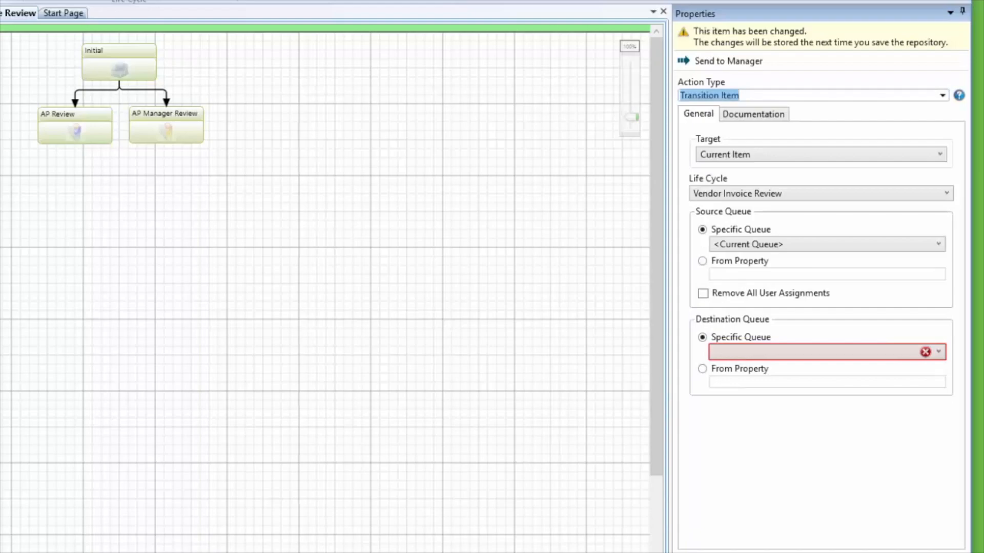
click(724, 355)
click(736, 371)
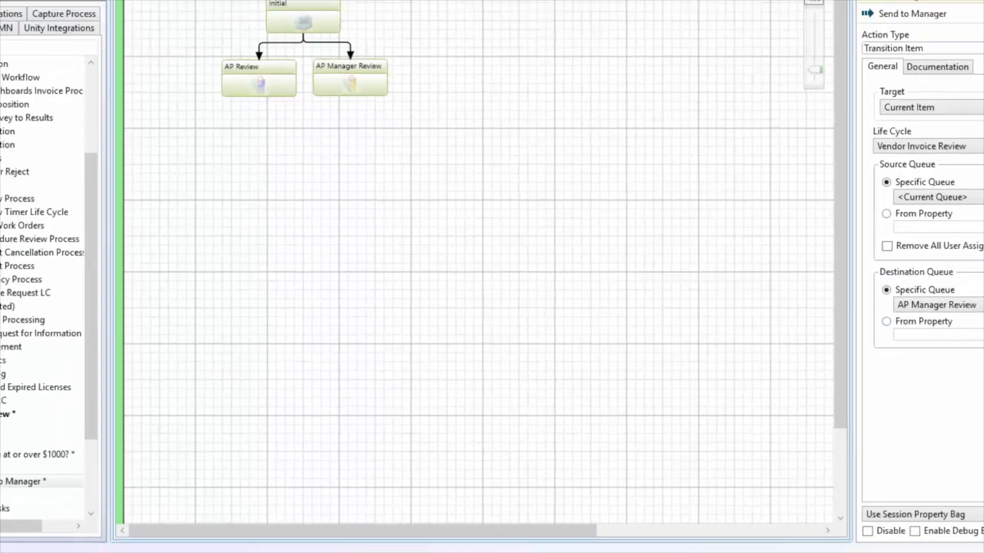
Add an action named "Send to AP Review" under the On False branch of the "Is the Invoice at or over $1000?" rule.
click(128, 457)
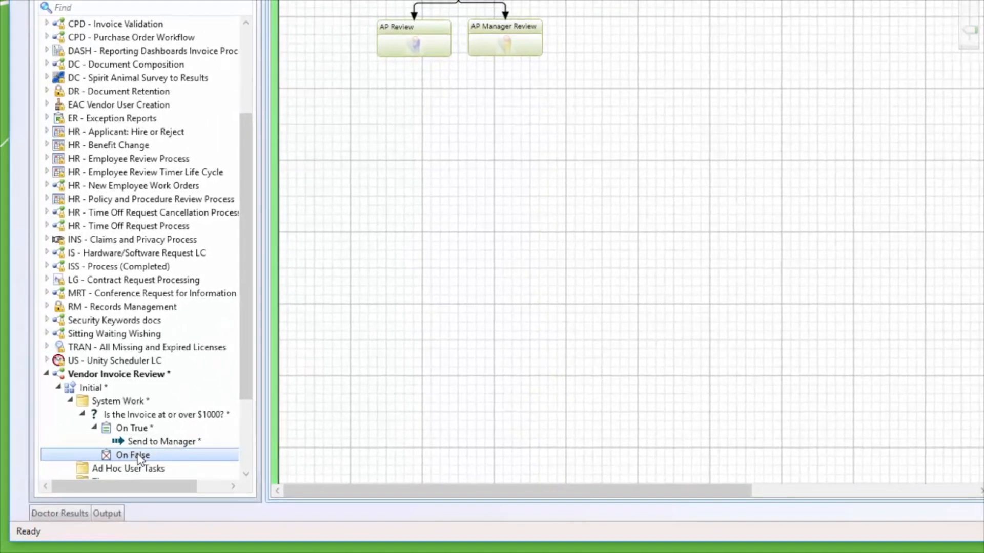
click(166, 1)
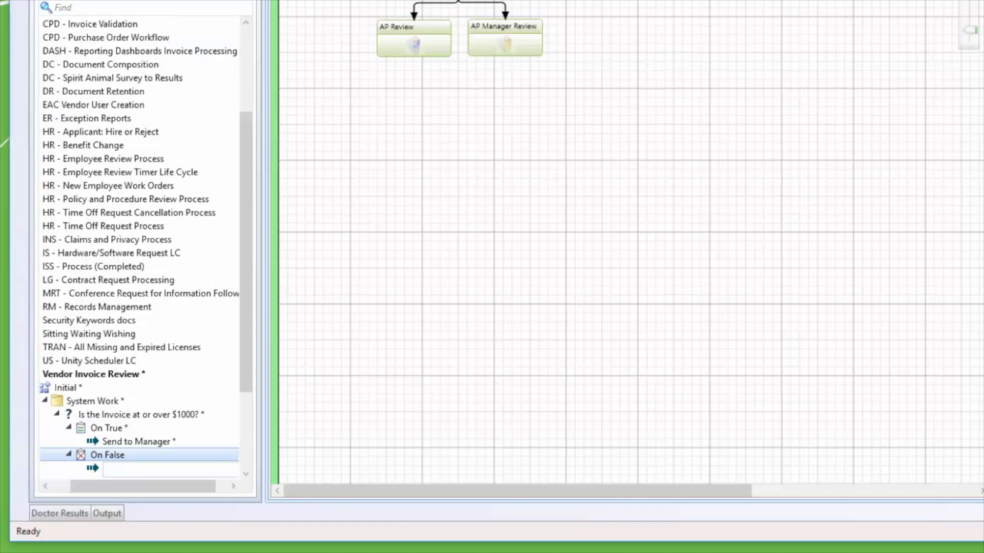
text(Send to AP R)
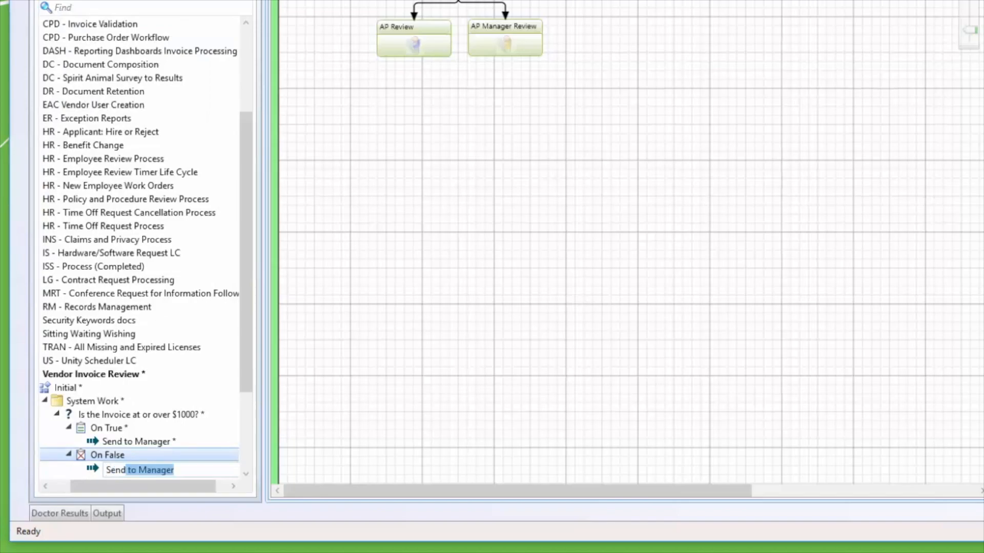
text(eview)
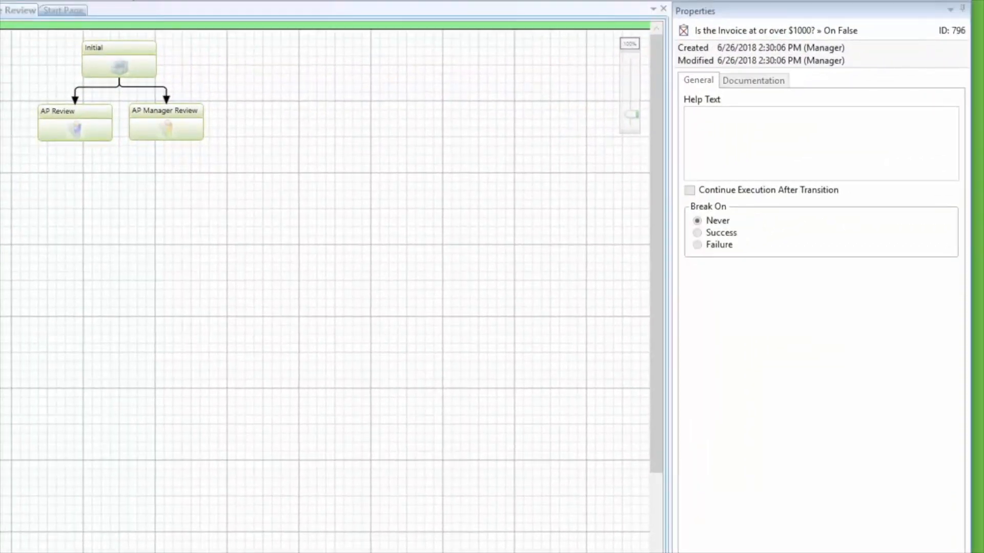
key(Return)
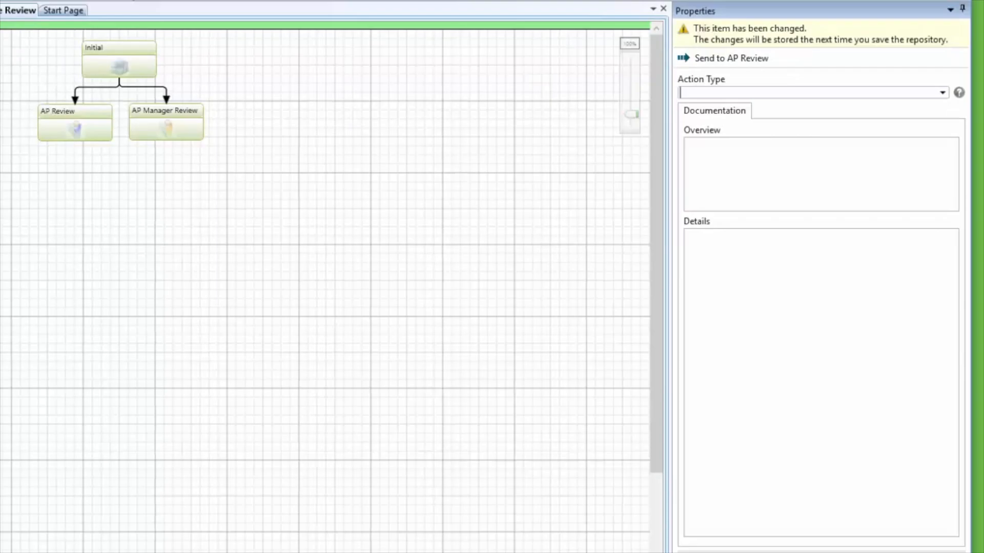
Make the Send to AP Review action a Transition Item action with AP Review as the destination queue, and save the repository.
text(Transi)
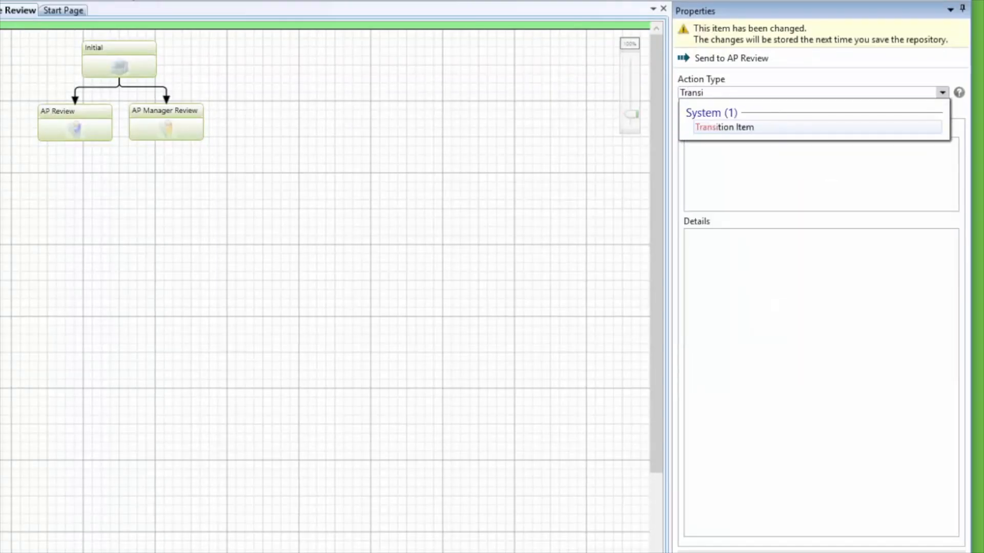
key(Return)
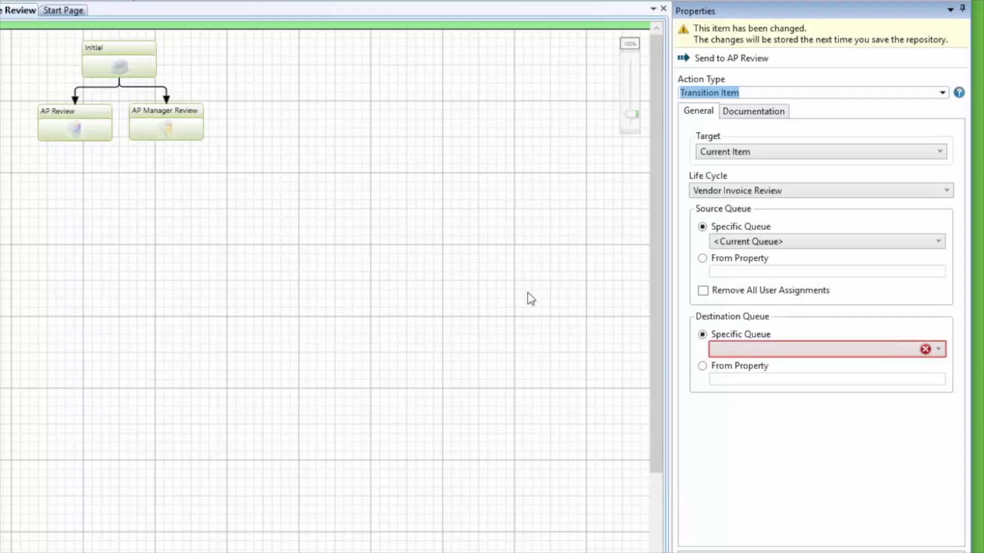
click(723, 349)
click(732, 380)
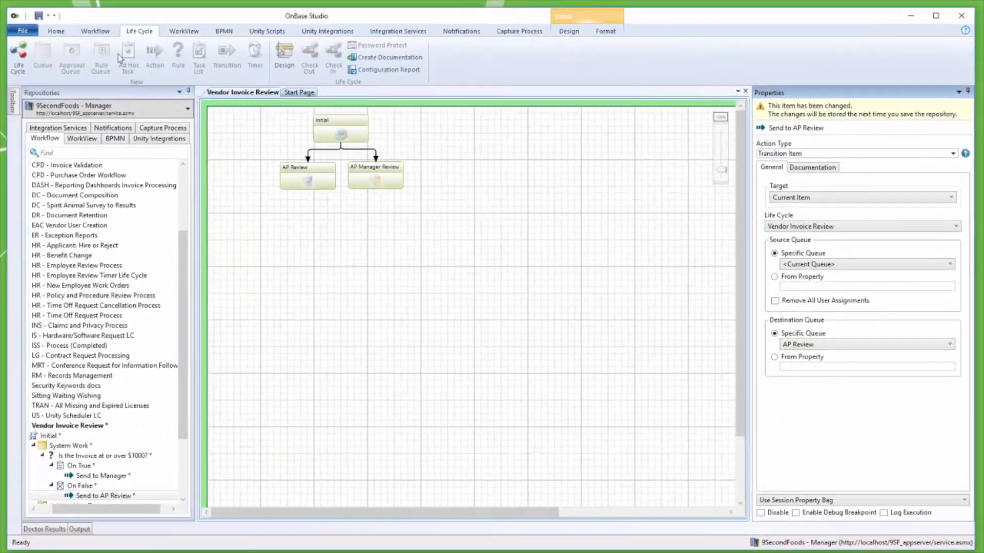
click(57, 31)
click(48, 53)
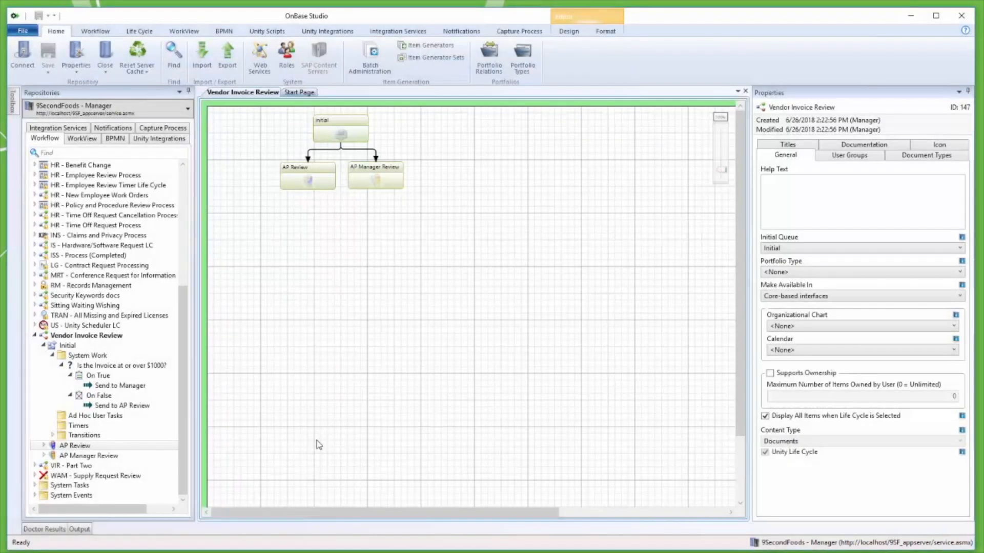
Start a new ad hoc task in the AP Review queue named "Approve" with help text "This task will approve the invoice for payment.".
click(44, 446)
click(89, 467)
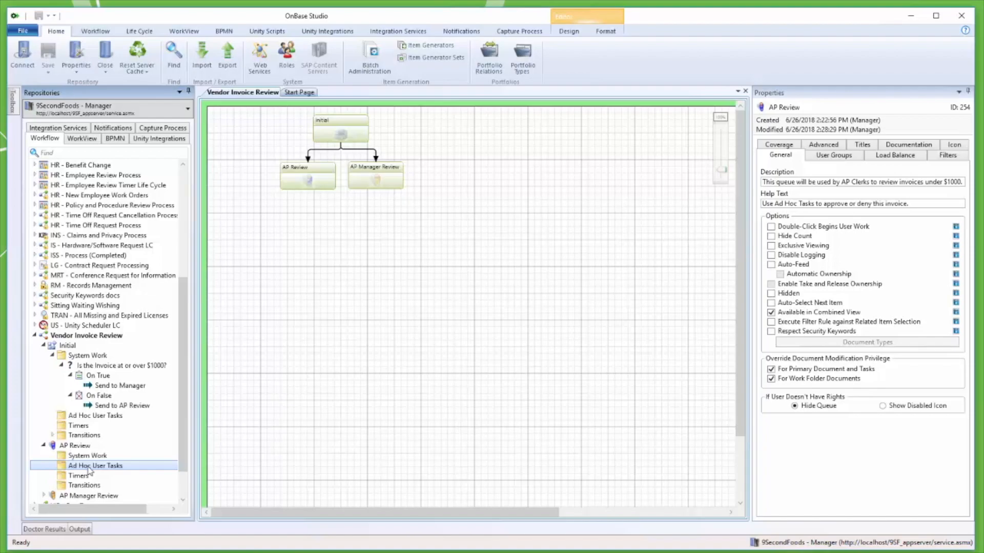
click(136, 32)
click(128, 55)
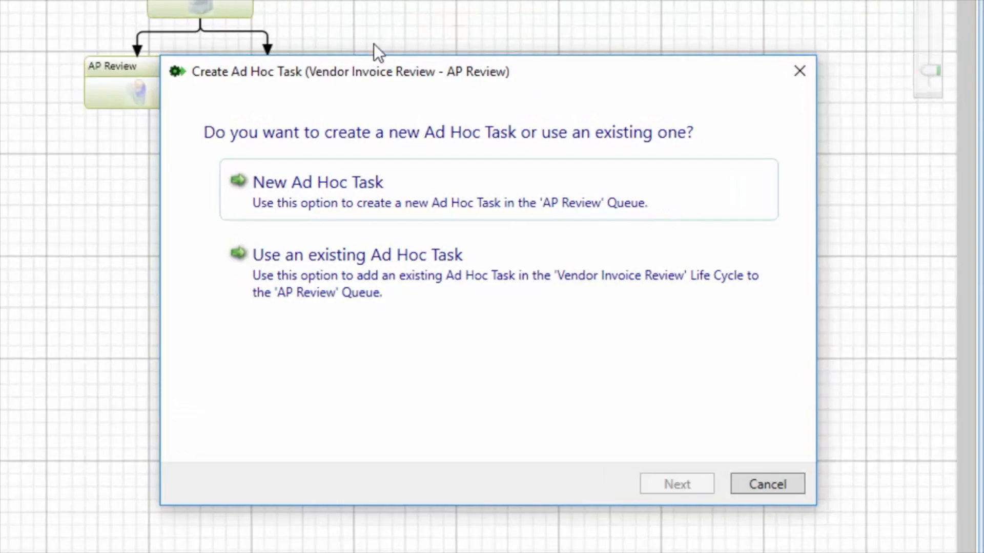
click(659, 198)
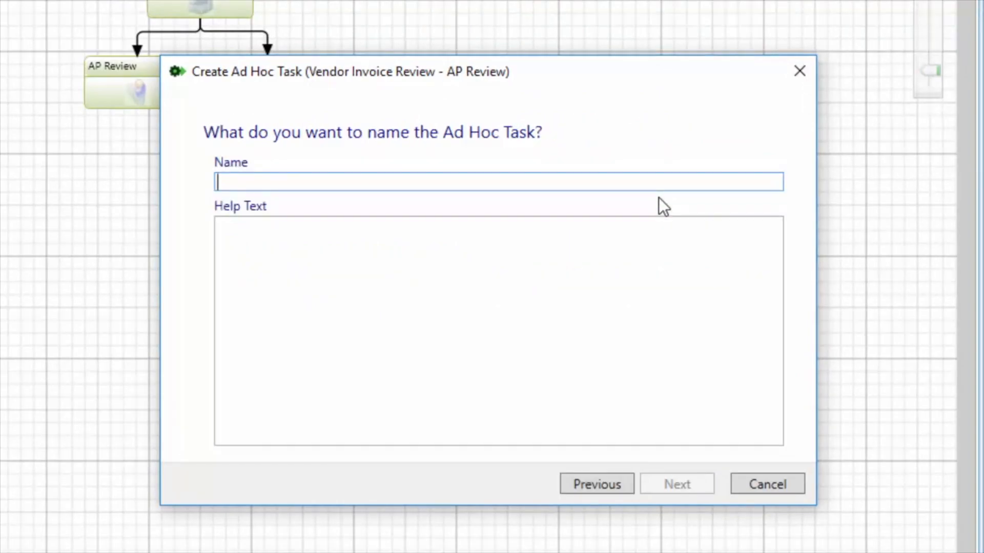
text(Approve)
key(Tab)
text(This task will approve the invoice for payment.)
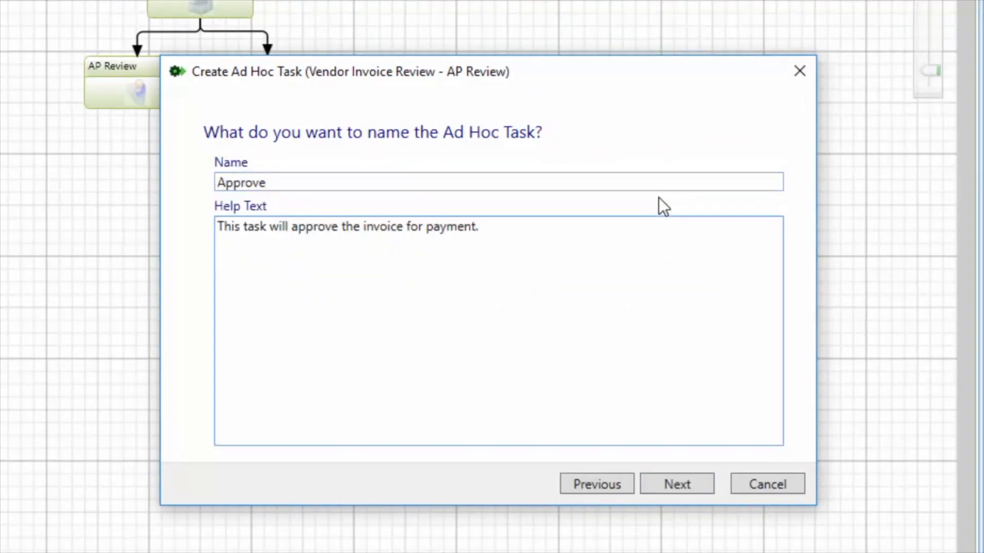
click(692, 489)
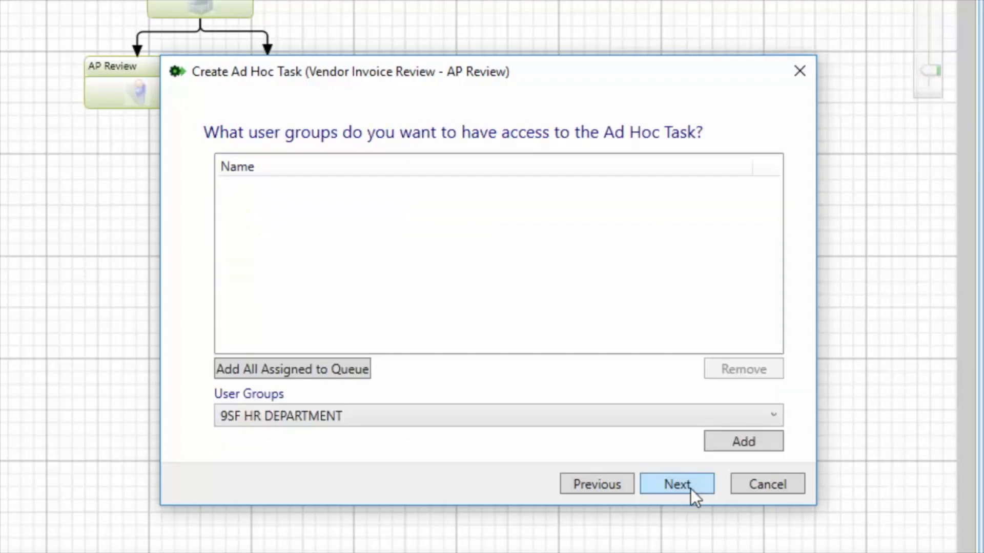
Give all user groups assigned to the queue access to the Approve task and finish creating it.
click(362, 377)
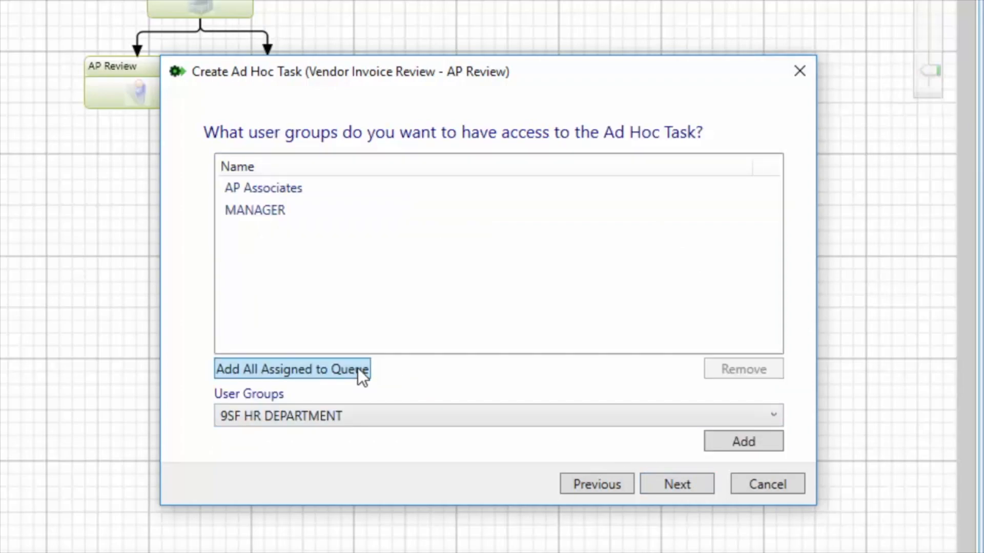
click(703, 492)
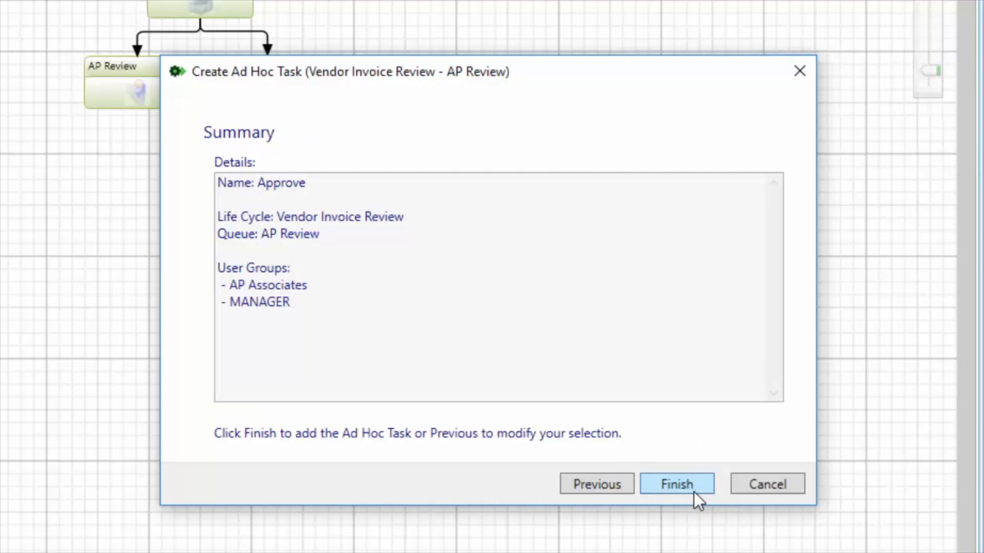
click(690, 489)
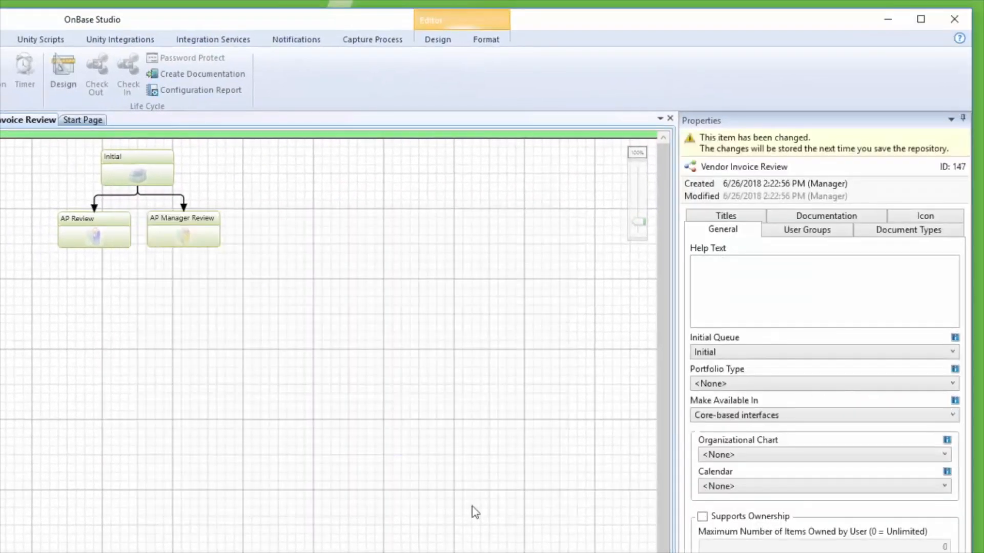
Set the small icon of the Vendor Invoice Review life cycle to CHECK MARK.
click(905, 219)
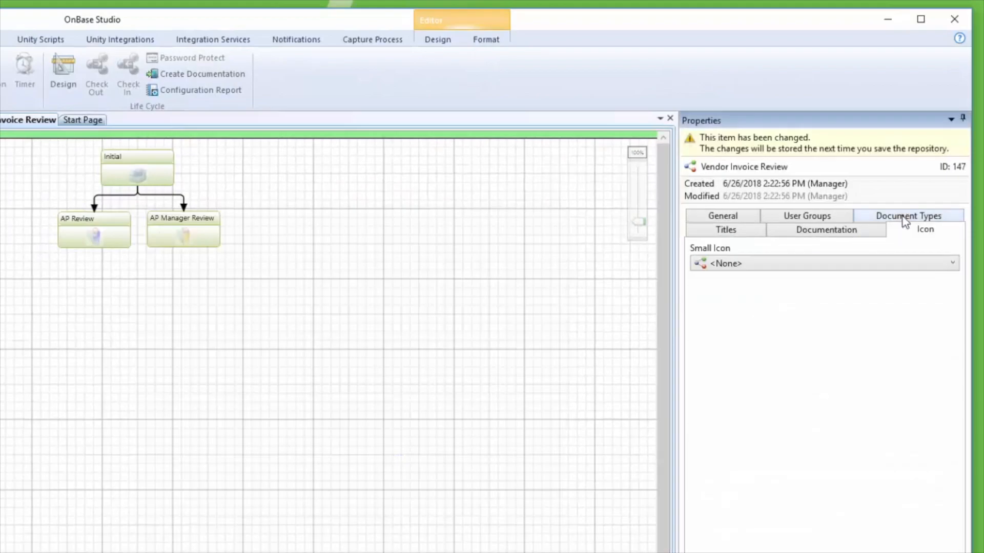
click(877, 264)
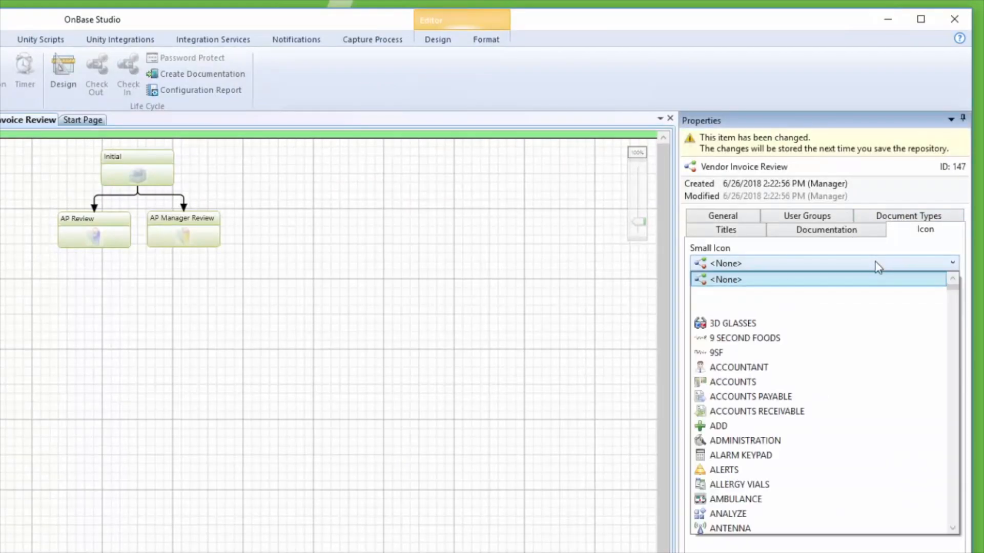
text(check)
key(Down)
key(Return)
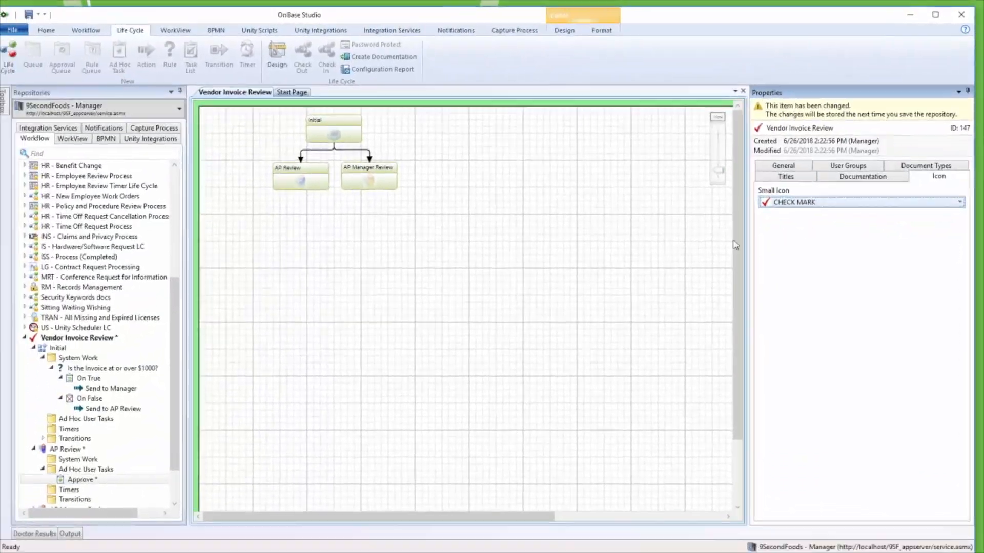
Add an action named "Approved" to the Approve task and set its action type to Replace Keyword.
click(96, 482)
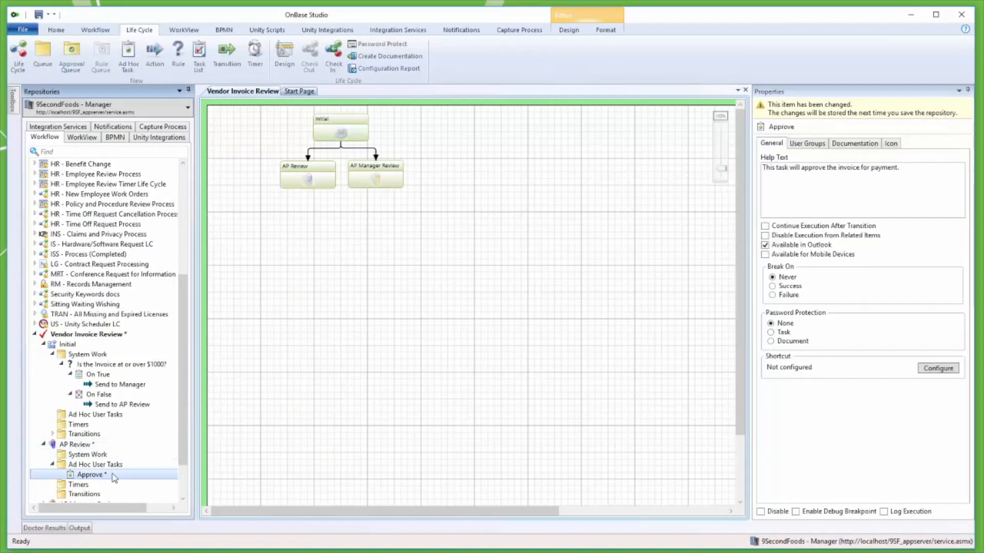
click(157, 52)
text(Approved)
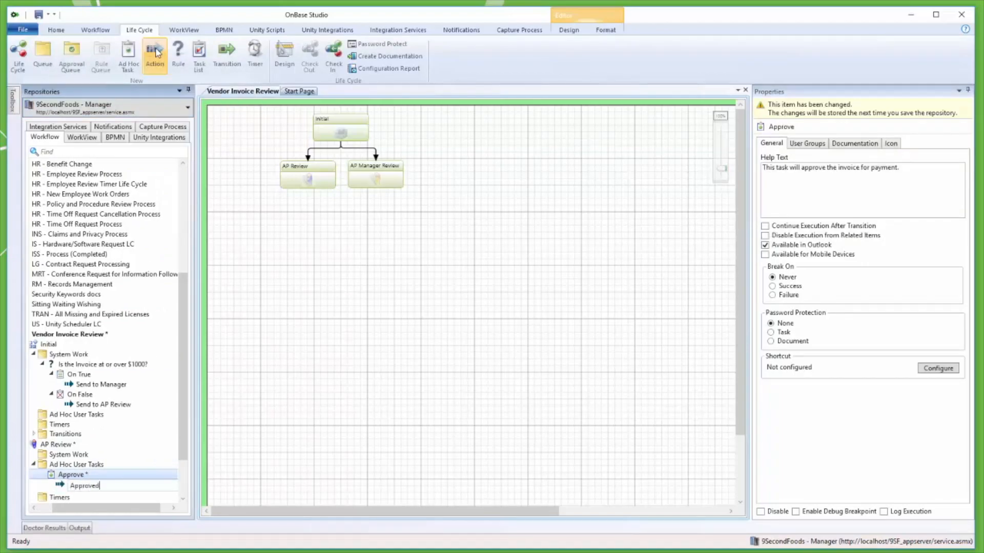
key(Return)
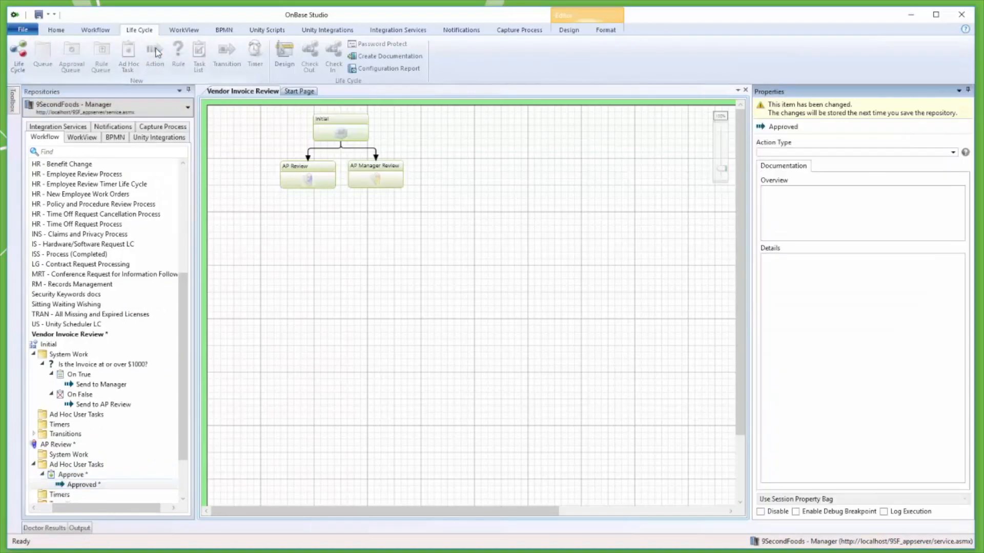
text(eplace)
key(Down)
key(Down)
key(Down)
key(Return)
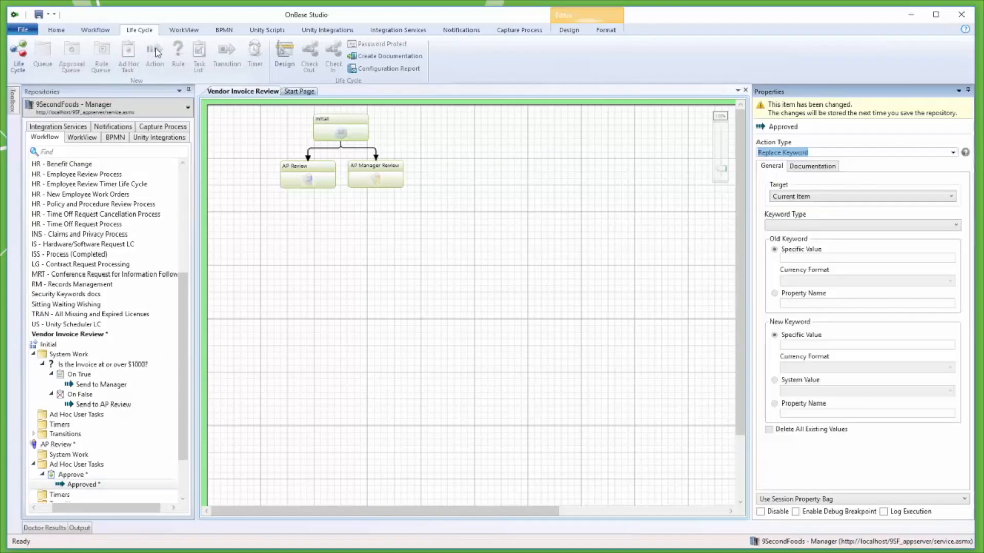
Make the Approved action replace the Status keyword with the specific value APPROVED, deleting all existing values.
click(769, 226)
text(status)
key(Return)
click(849, 344)
text(APPROVED)
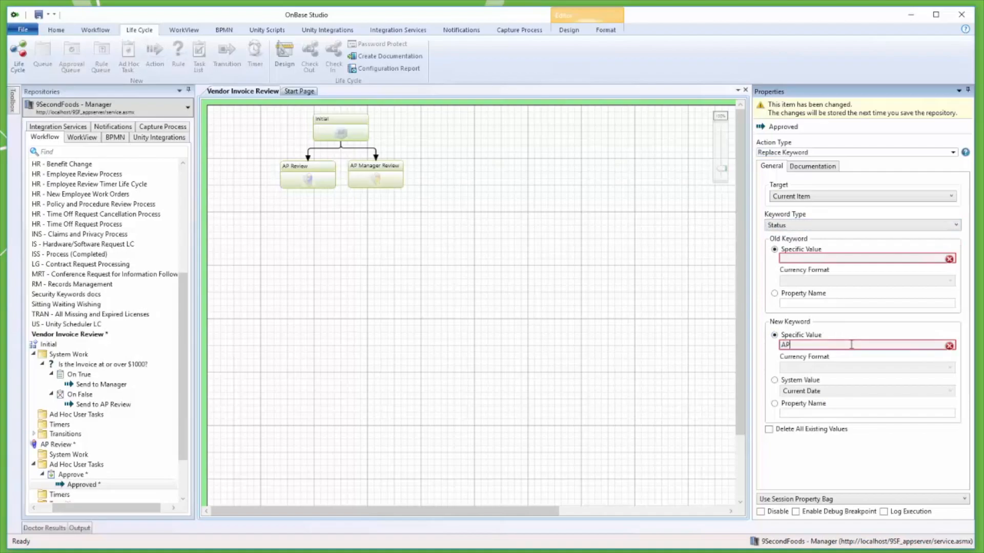
click(806, 430)
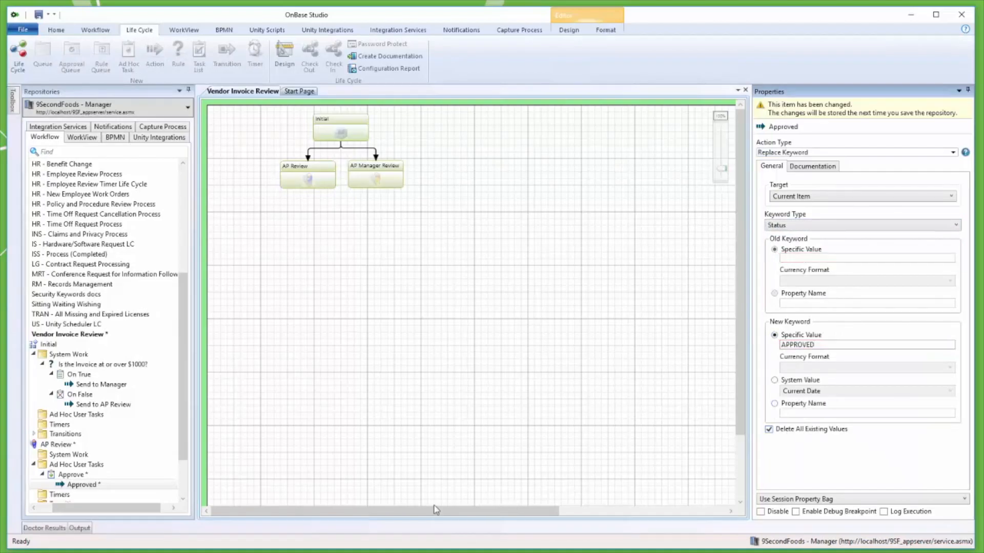
Add an action named "Exit Workflow" to the Approve task and set its type to Remove Item from Life Cycle.
click(57, 475)
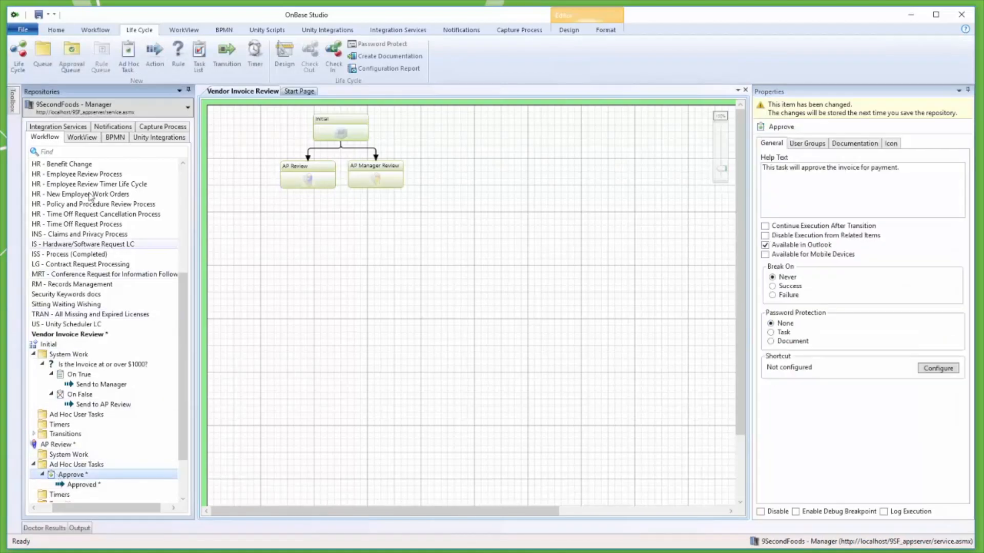
click(151, 50)
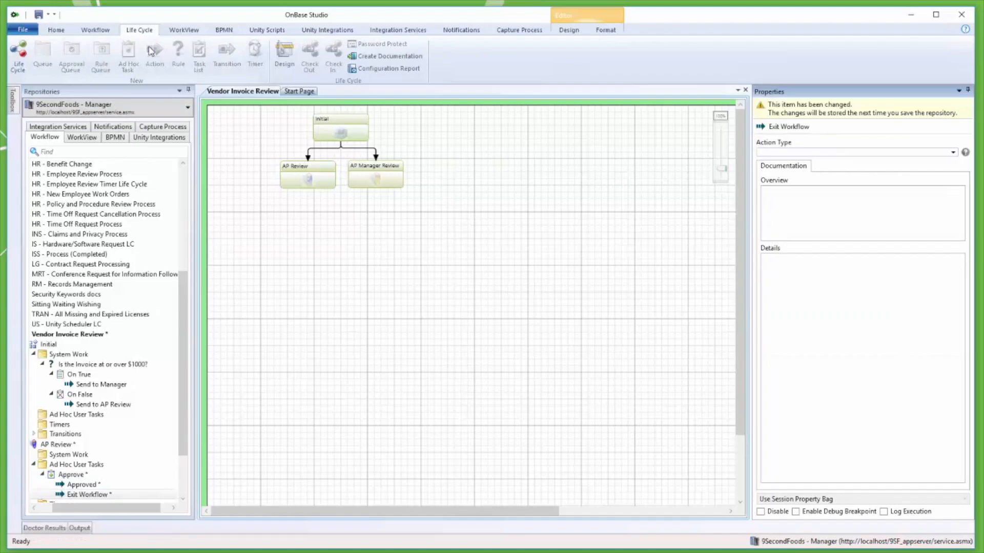
text(emove)
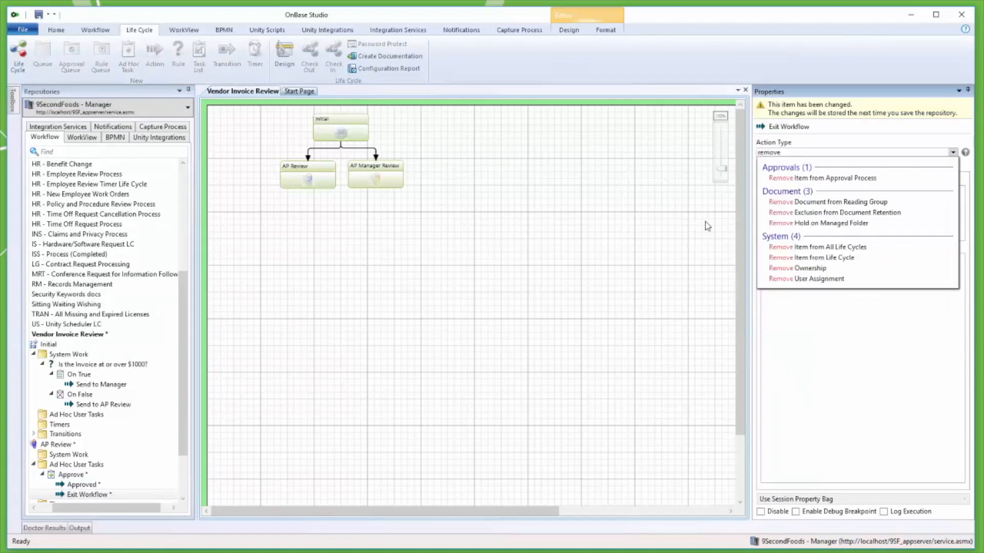
click(804, 264)
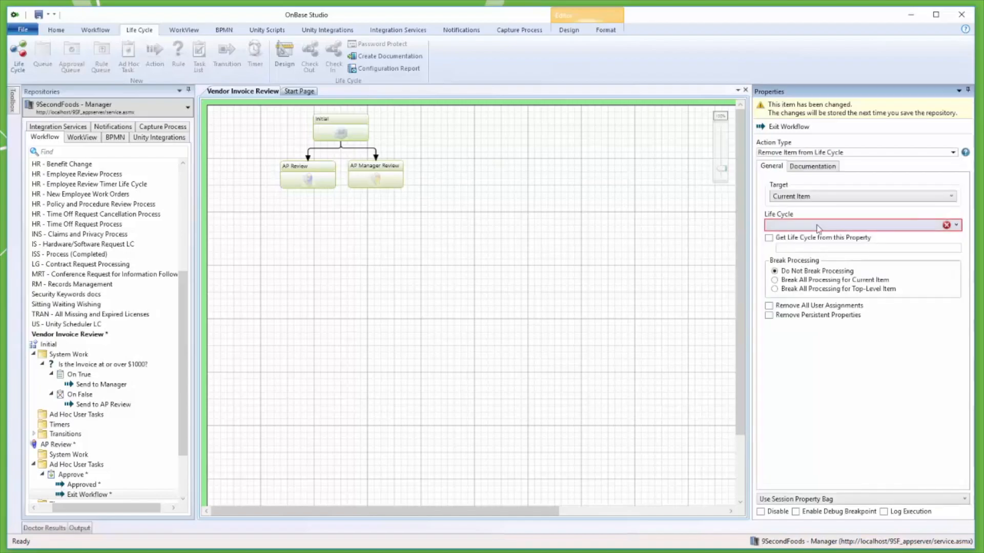
Set the Exit Workflow action's life cycle to Vendor Invoice Review and save the repository.
click(818, 226)
key(Return)
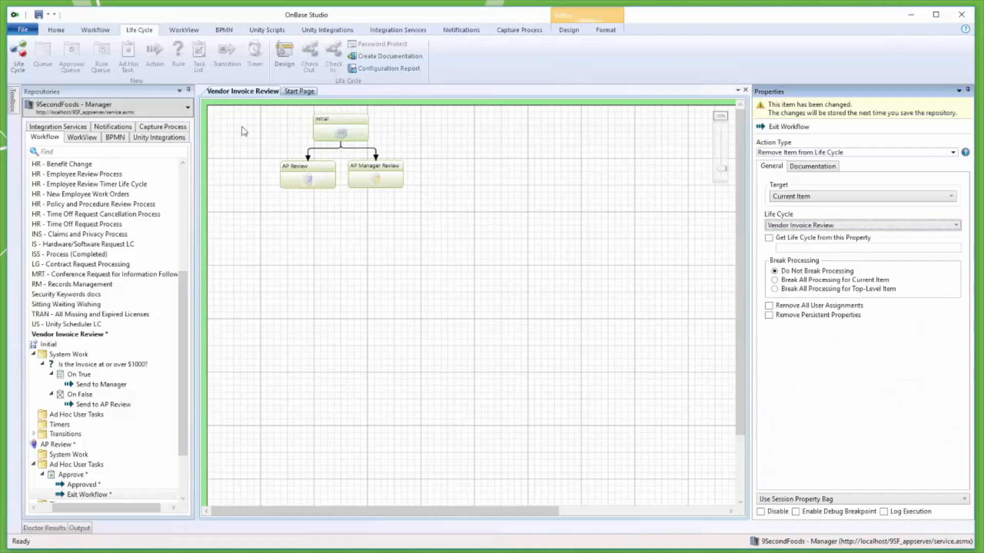
click(56, 30)
click(51, 52)
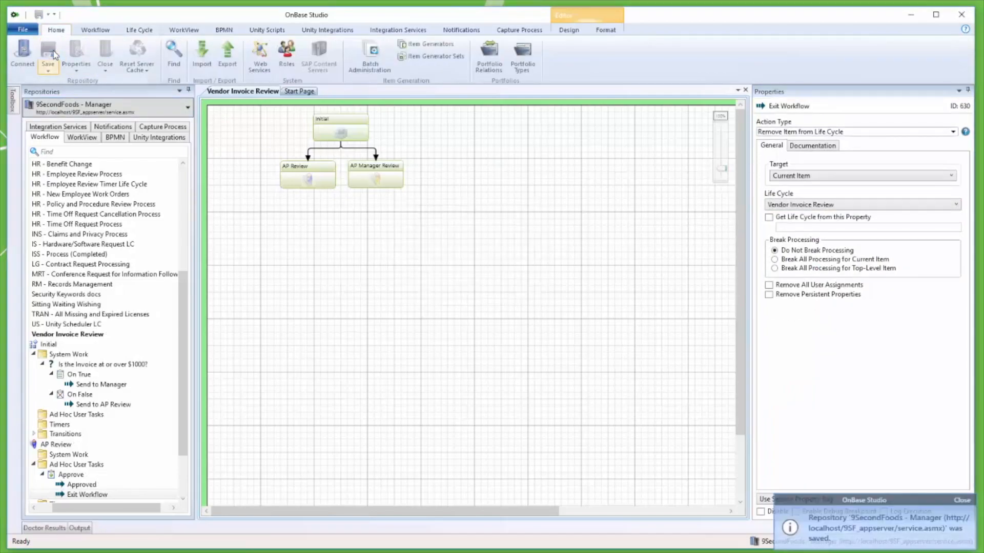
Create a new ad hoc task named "Deny" in the AP Review queue with help text "This task will deny this invoice for payment.".
click(95, 465)
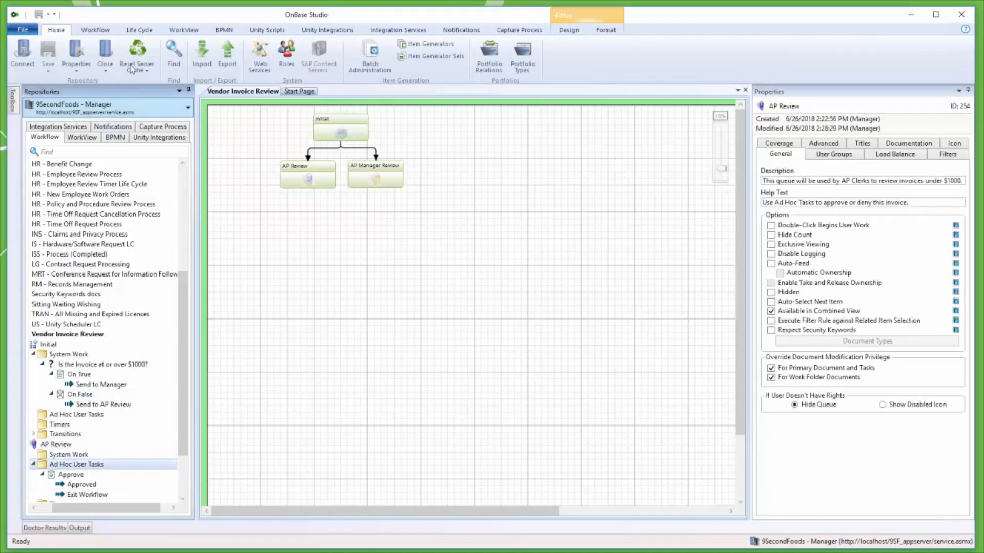
click(142, 32)
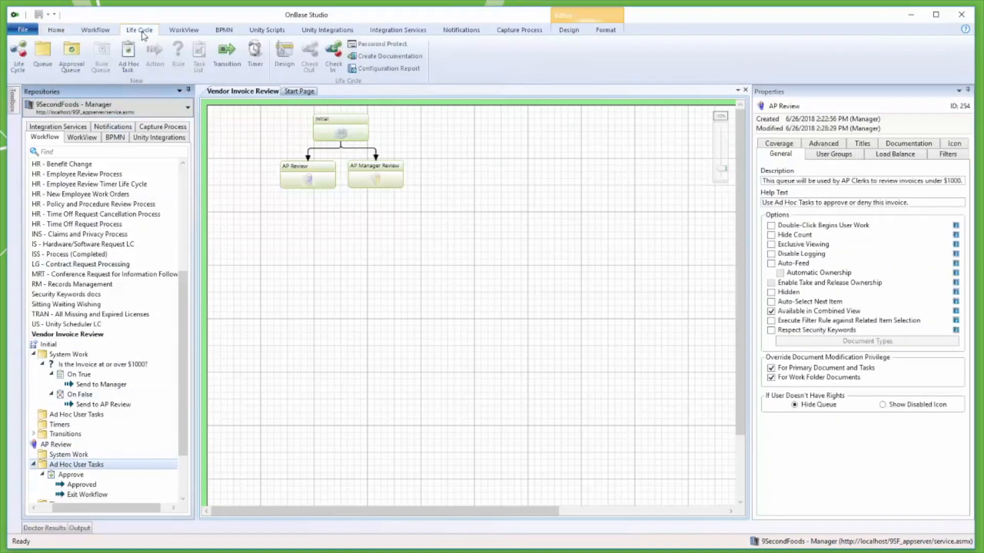
click(128, 56)
click(500, 239)
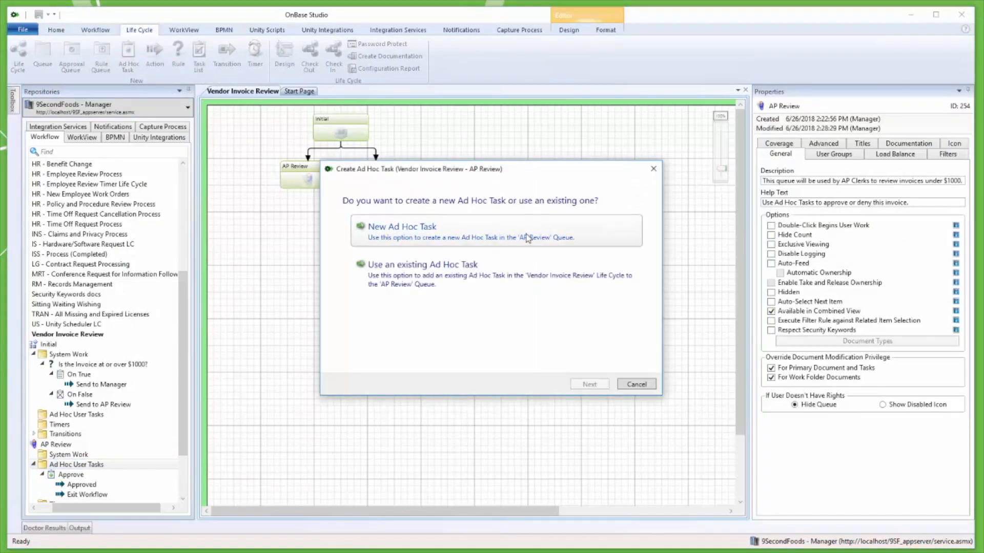
text(Deny)
key(Tab)
text(This task will deny this invoice for payment)
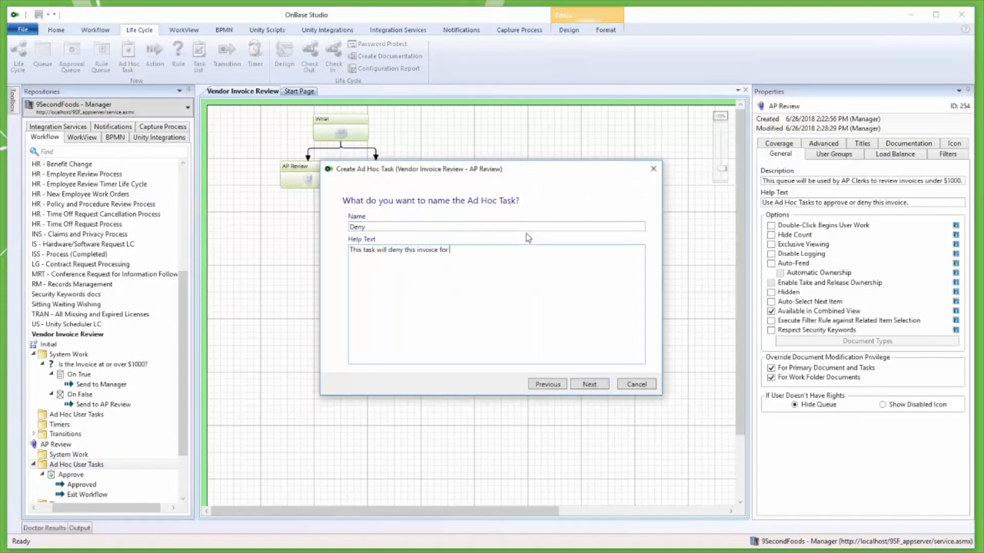
click(590, 385)
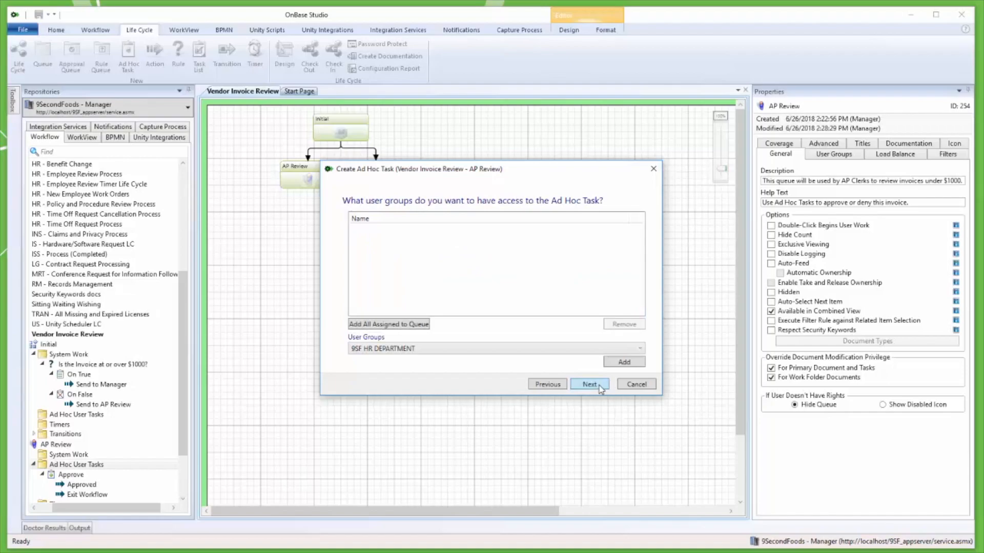
Give all user groups assigned to the queue access to the Deny task and finish creating it.
click(413, 325)
click(582, 386)
click(583, 386)
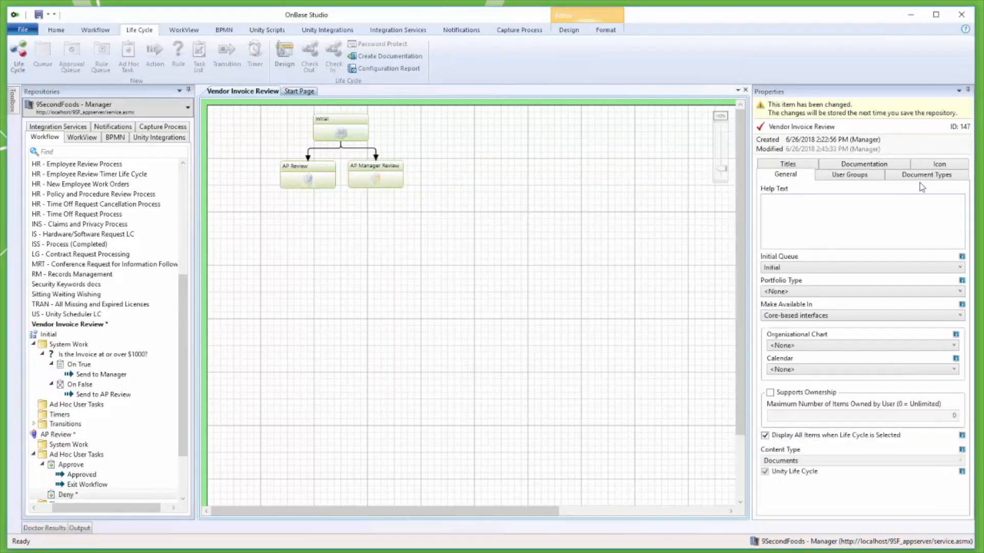
Set the small icon of the Vendor Invoice Review life cycle to X MARK.
click(947, 166)
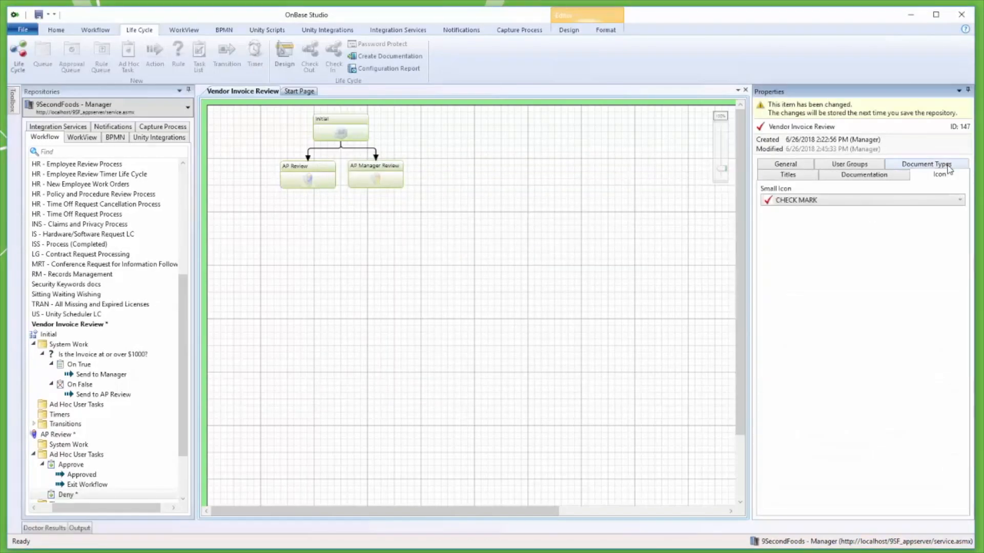
click(945, 200)
key(x)
key(Return)
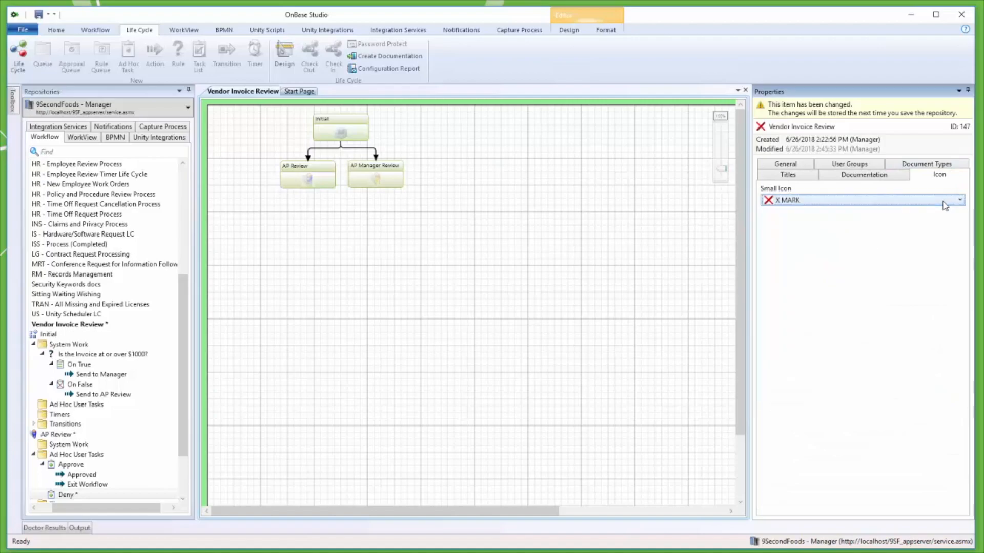
Add an action named "Denied" to the Deny task and set its action type to Replace Keyword.
click(109, 497)
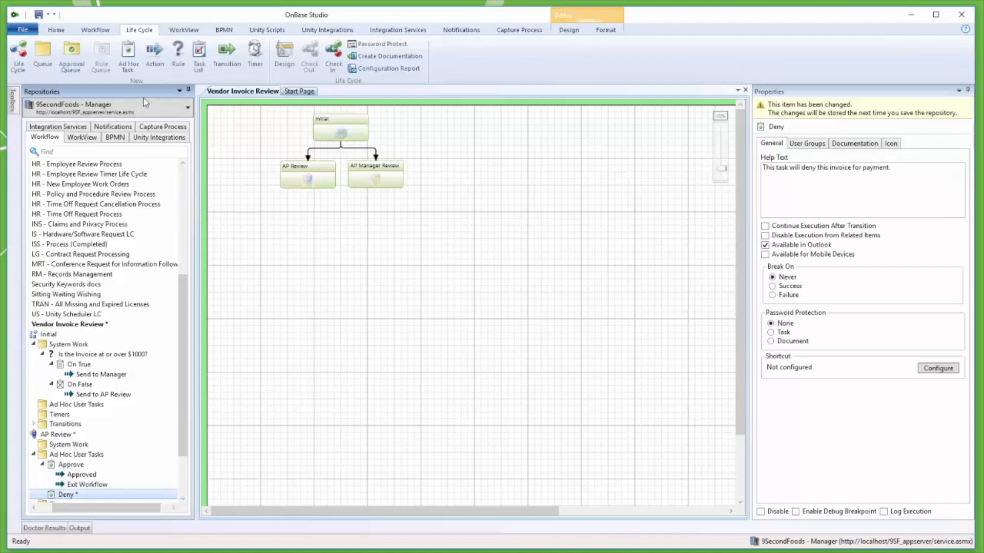
click(156, 56)
text(Denied)
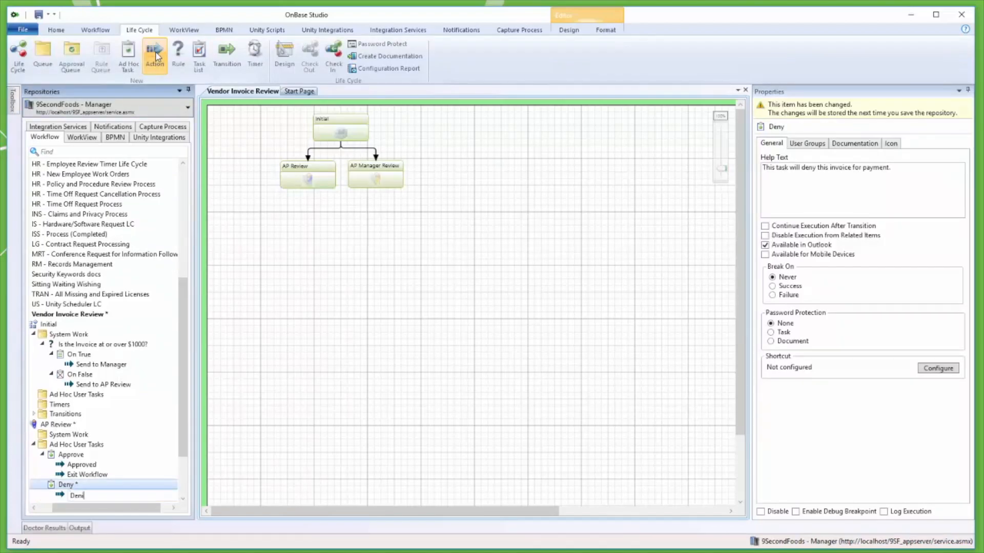
key(Return)
text(replace)
key(Down)
key(Down)
key(Down)
key(Return)
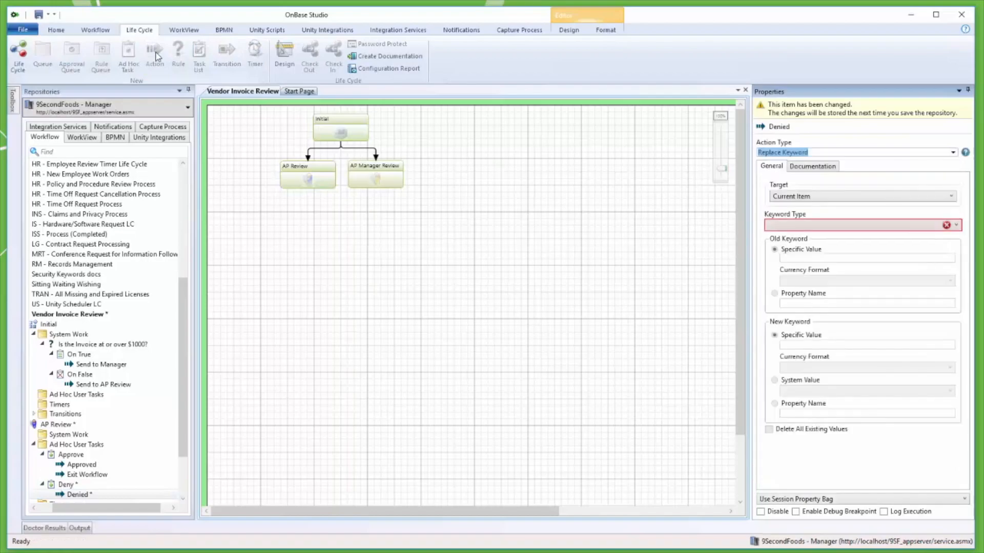
Make the Denied action replace the Status keyword with the specific value DENIED, deleting all existing values.
click(792, 225)
click(799, 291)
click(835, 342)
text(DENIED)
click(840, 430)
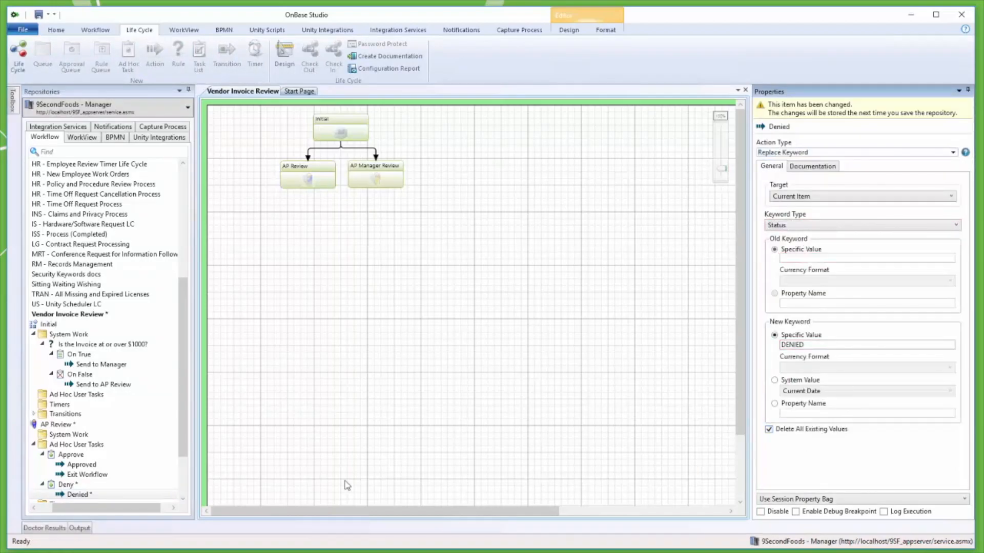
Reuse the existing Exit Workflow action as the second action of the Deny task and save the repository.
click(69, 485)
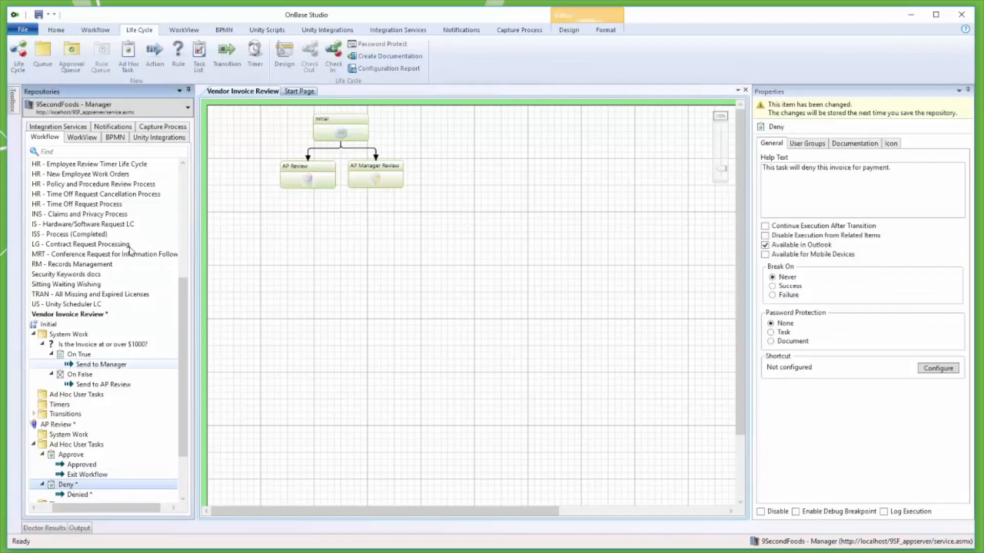
click(155, 55)
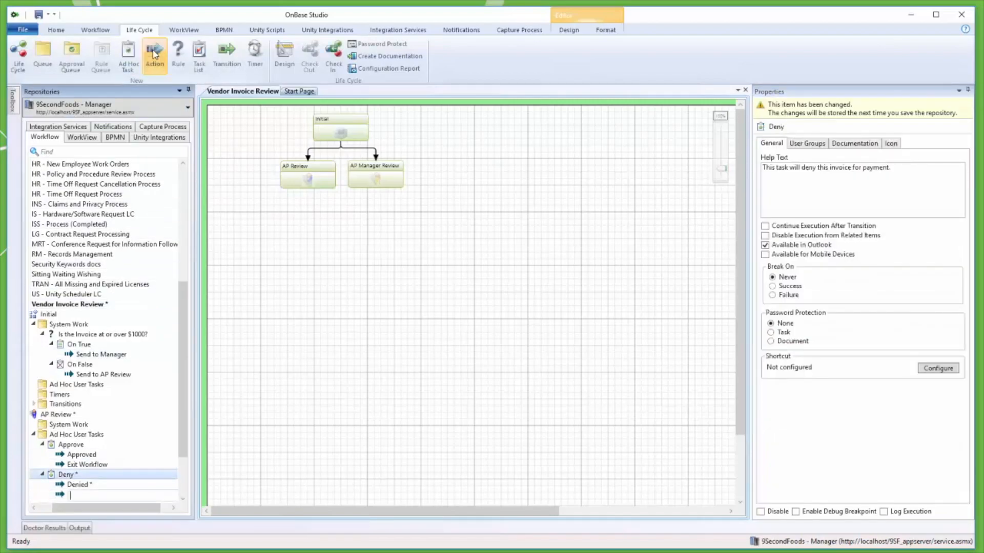
drag(180, 316, 179, 363)
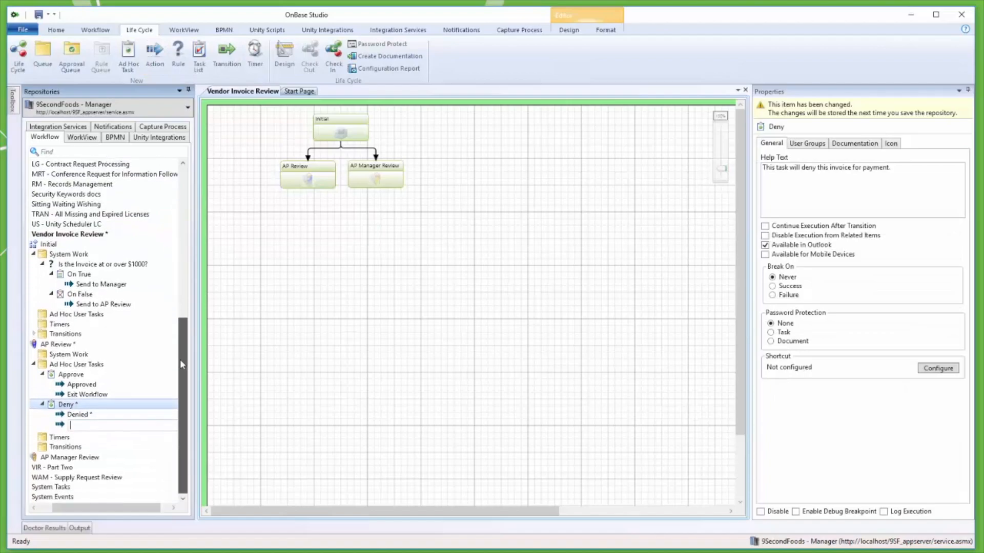
drag(155, 509, 172, 489)
click(171, 426)
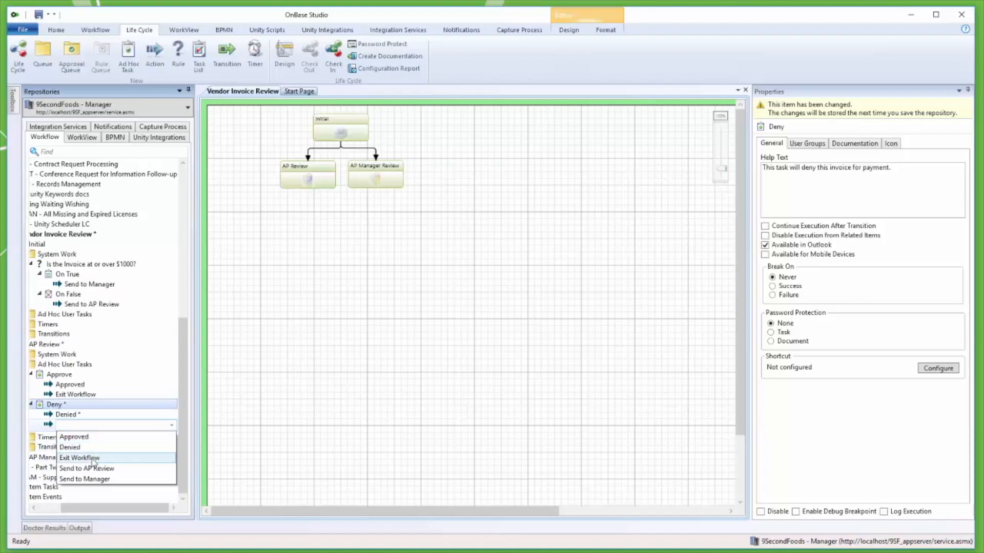
click(93, 459)
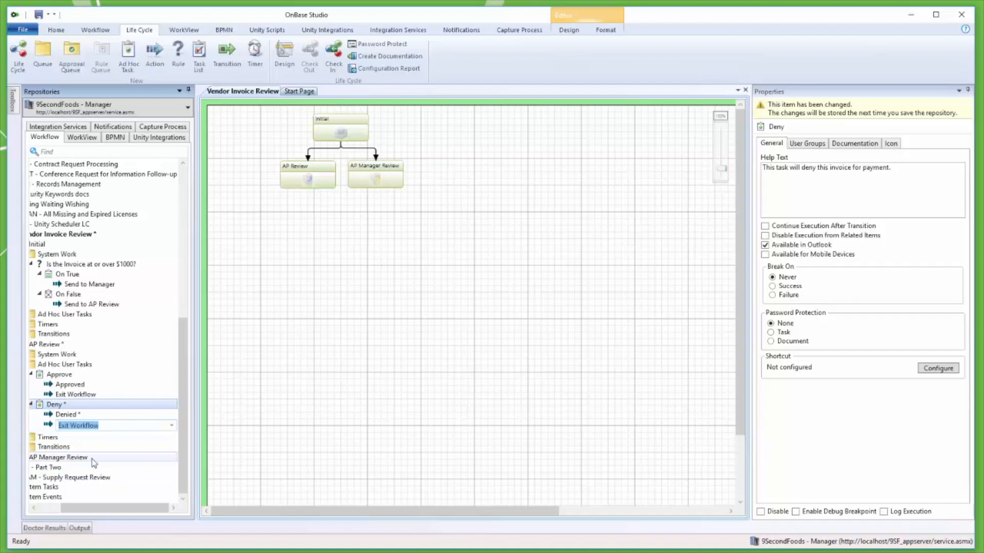
key(Return)
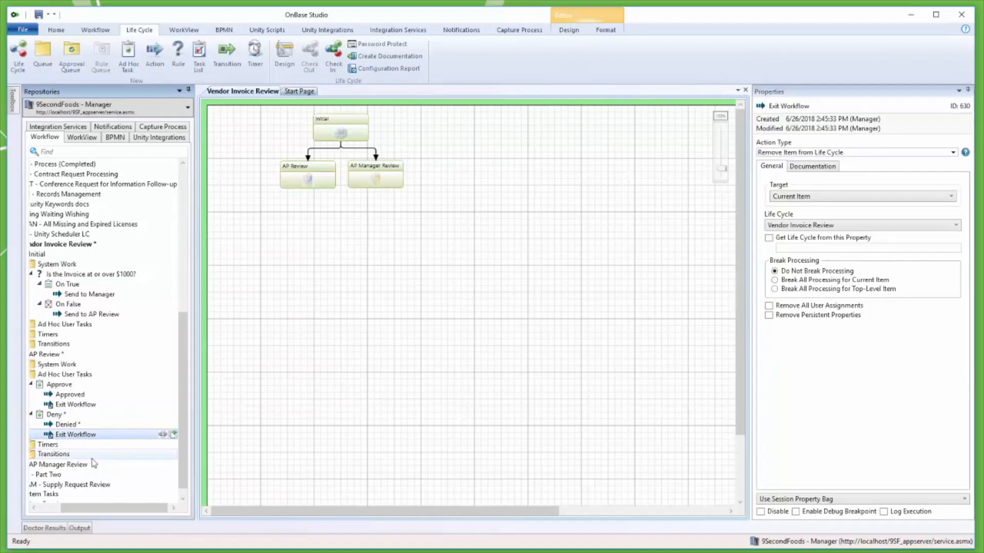
click(56, 30)
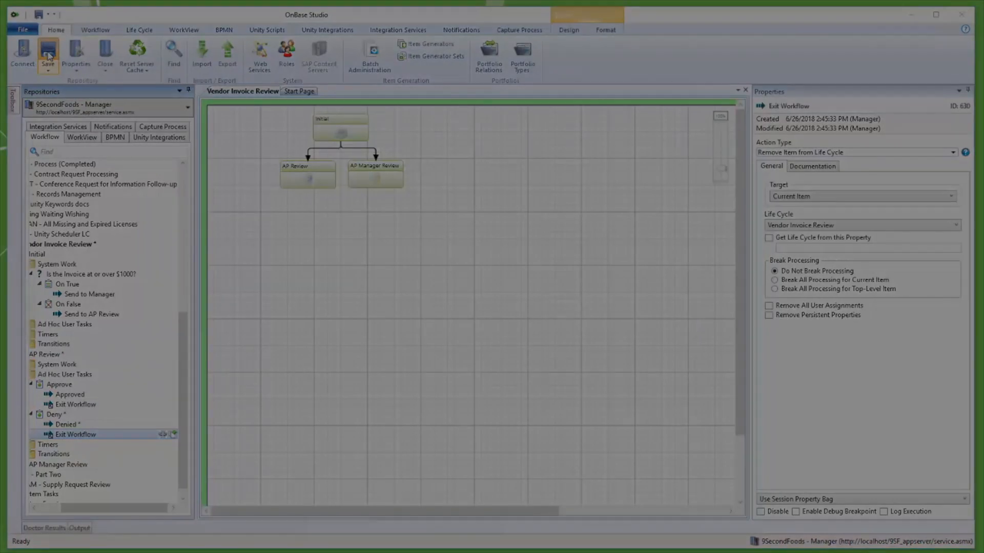
click(49, 56)
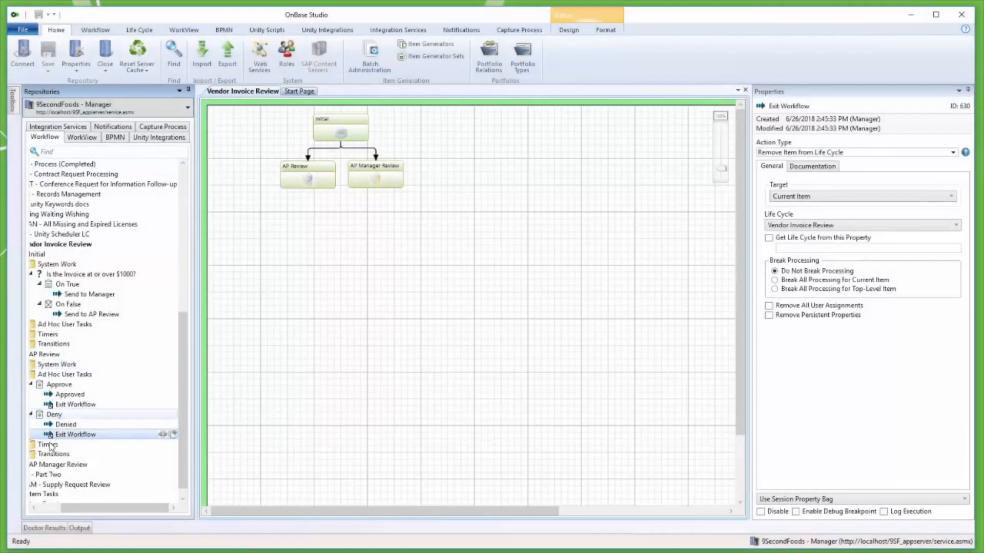
Add the existing Approve ad hoc task to the AP Manager Review queue.
click(44, 508)
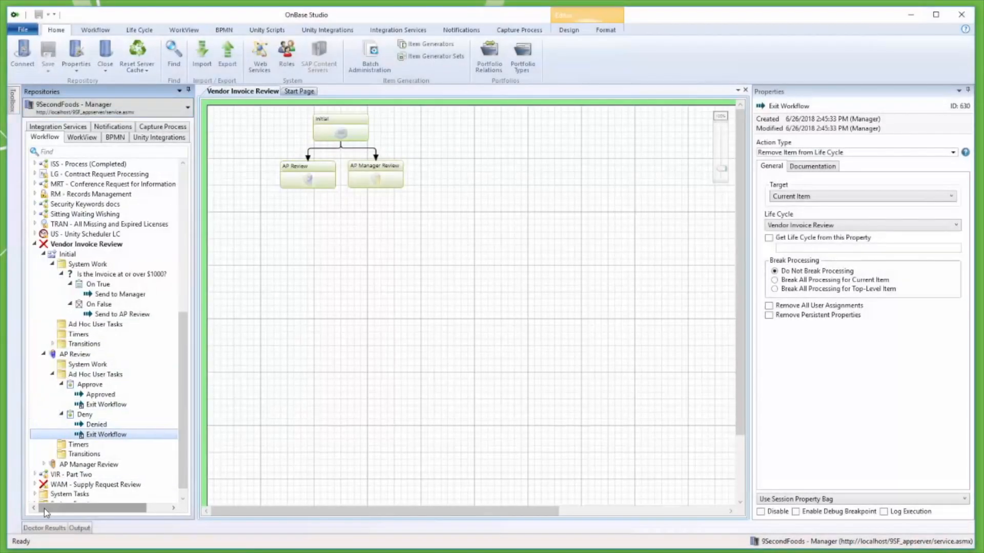
click(44, 466)
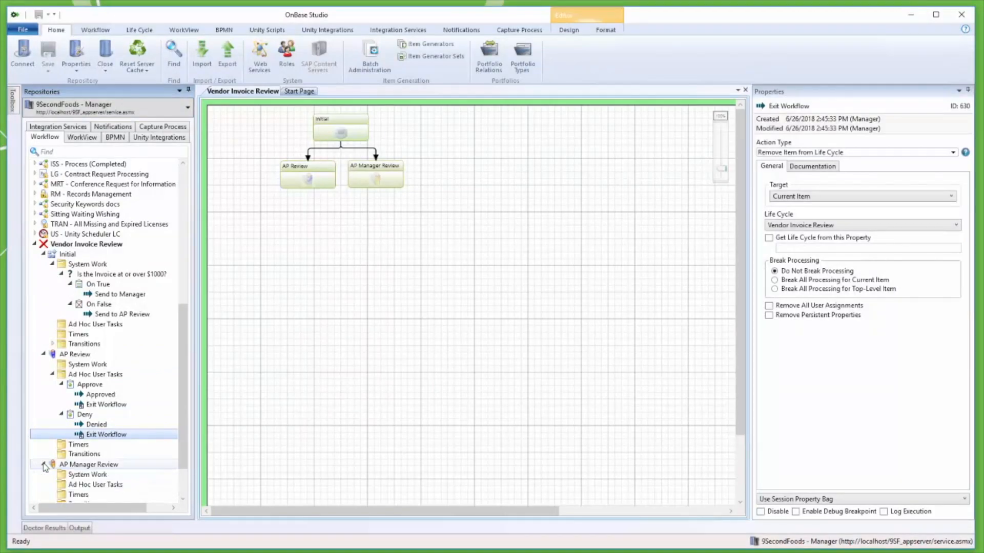
click(91, 486)
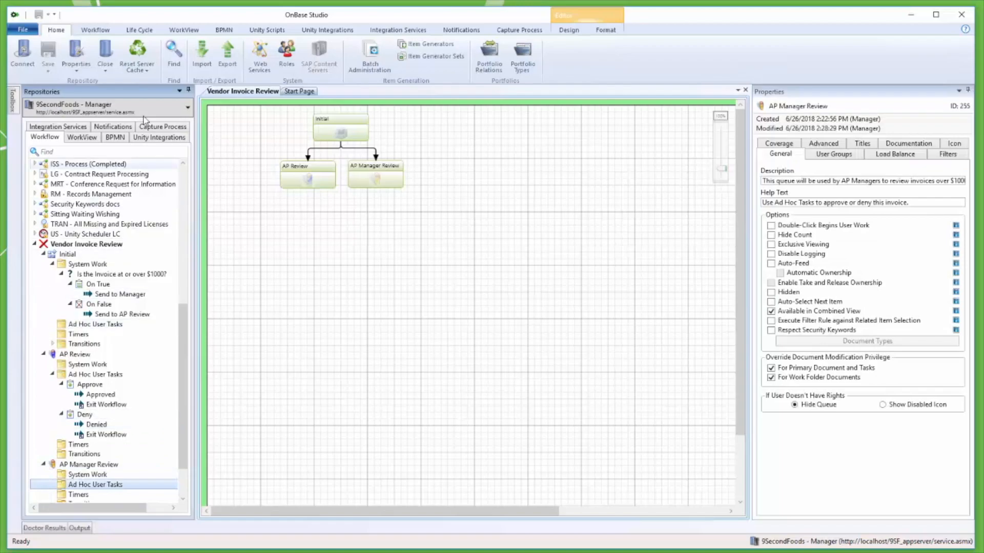
click(139, 30)
click(133, 56)
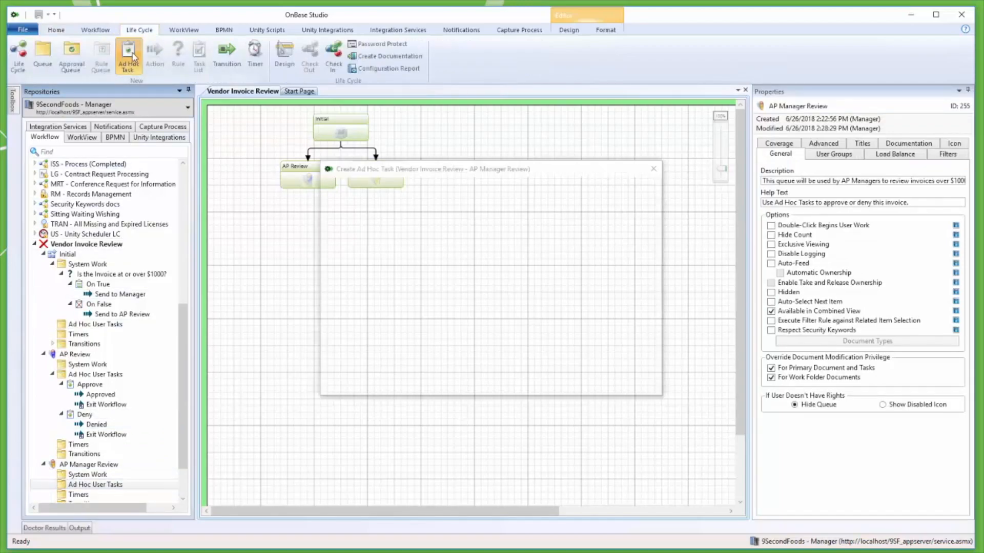
click(508, 284)
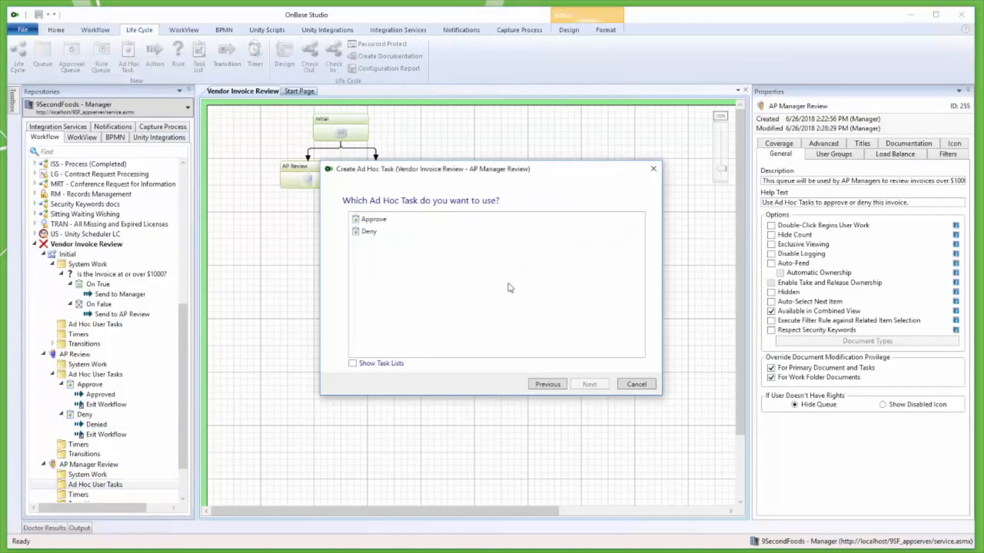
click(394, 219)
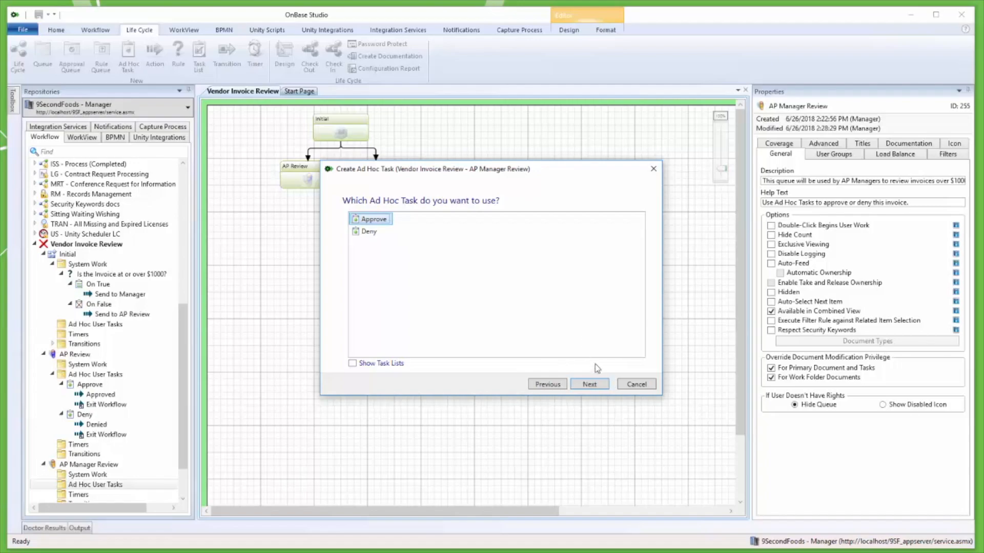
click(603, 385)
click(589, 385)
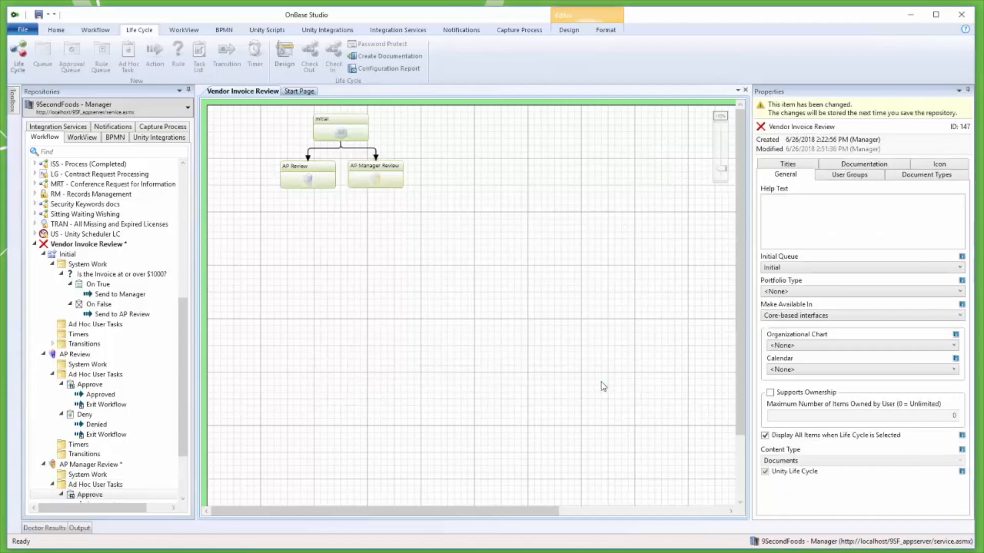
Add the existing Deny ad hoc task to the AP Manager Review queue and save the repository.
click(121, 486)
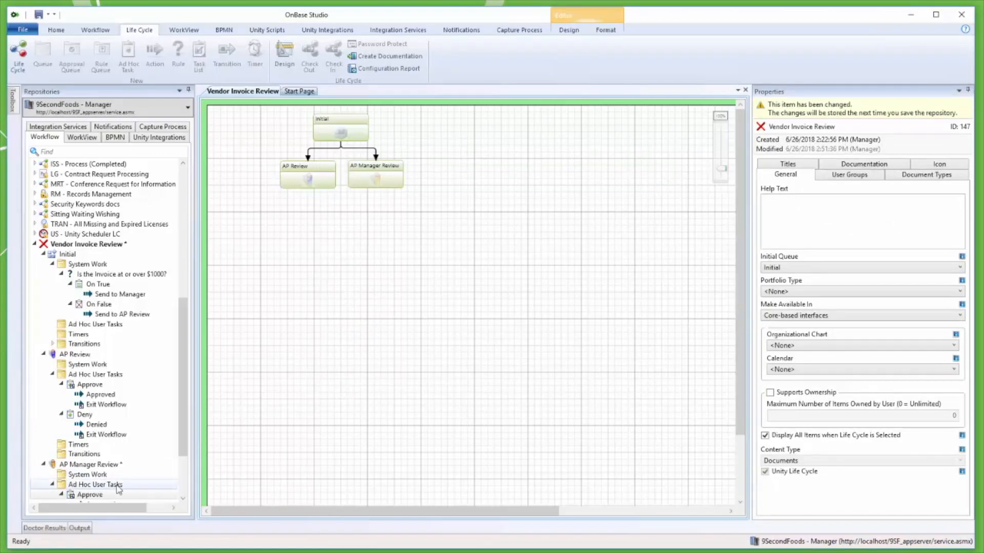
click(128, 56)
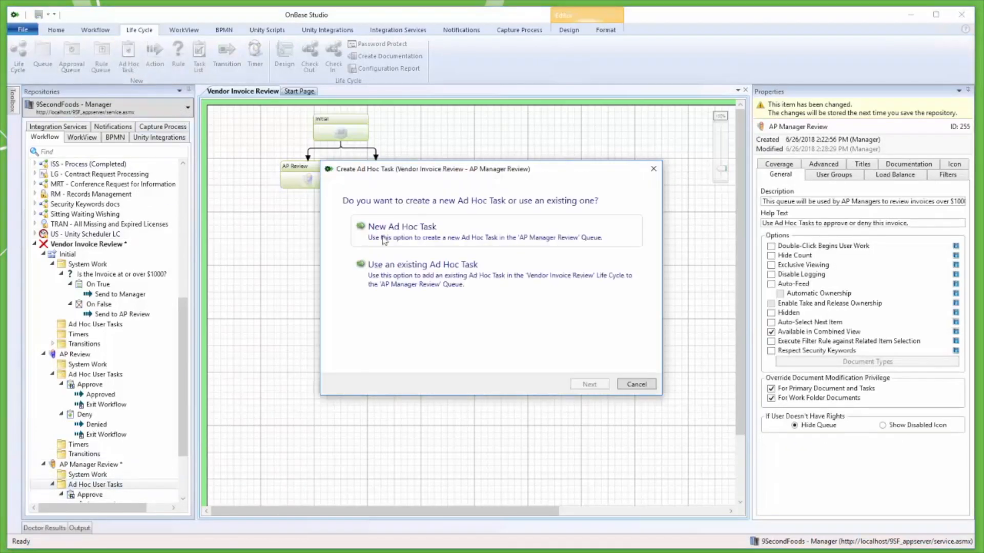
click(528, 296)
click(379, 226)
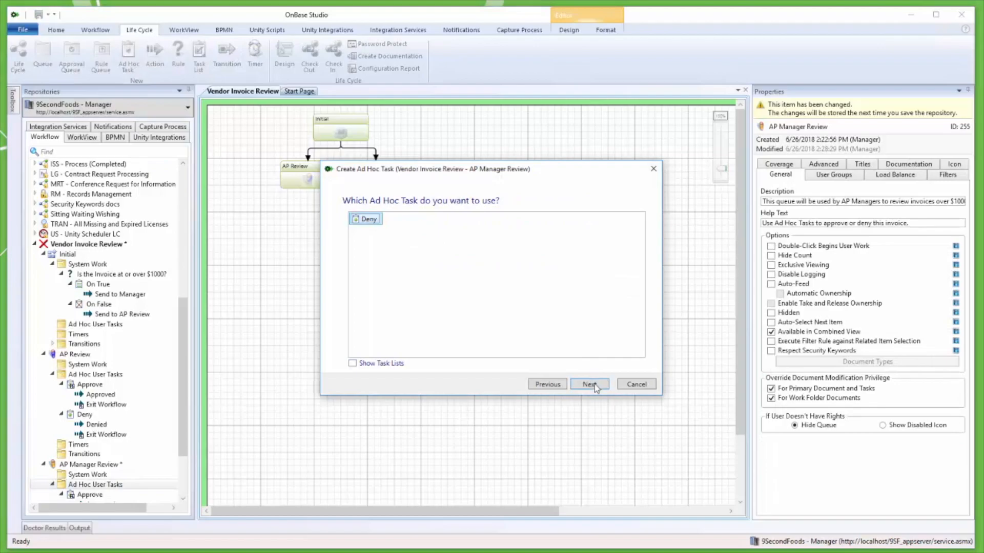
click(597, 388)
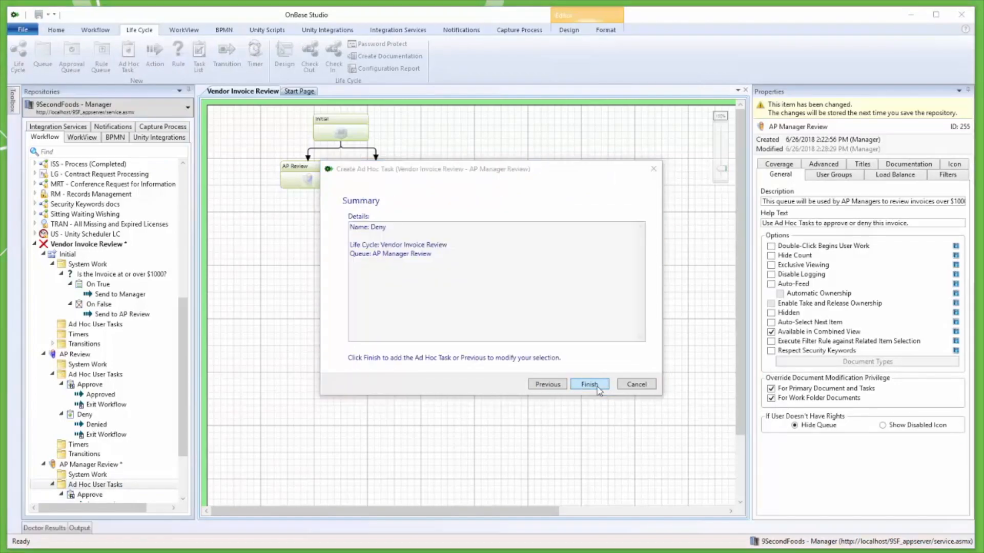
click(589, 384)
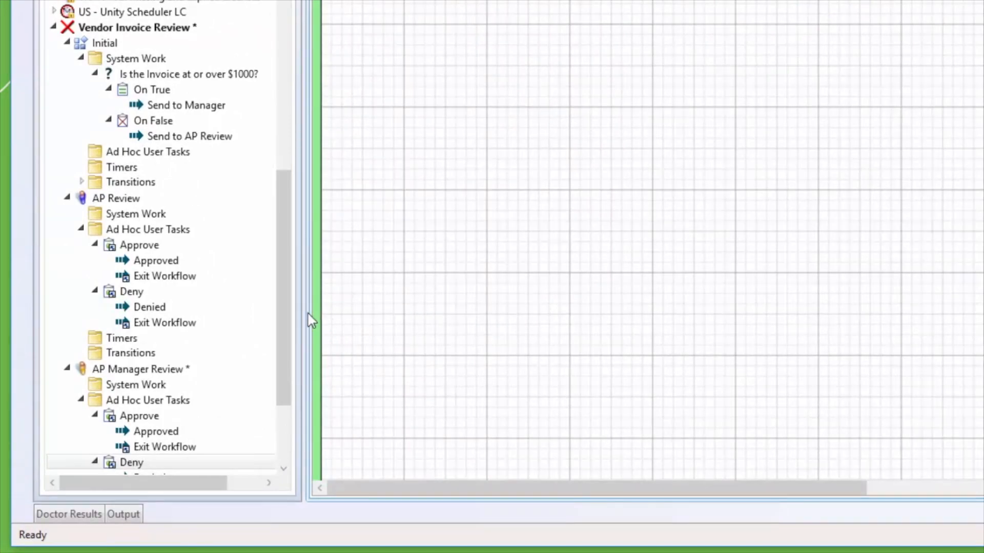
drag(288, 323, 288, 376)
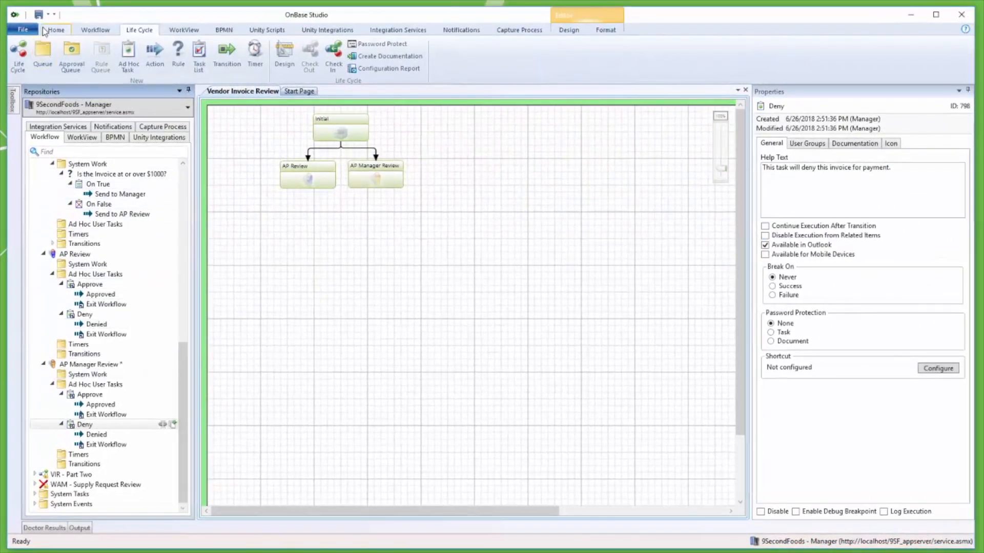
click(55, 29)
click(47, 50)
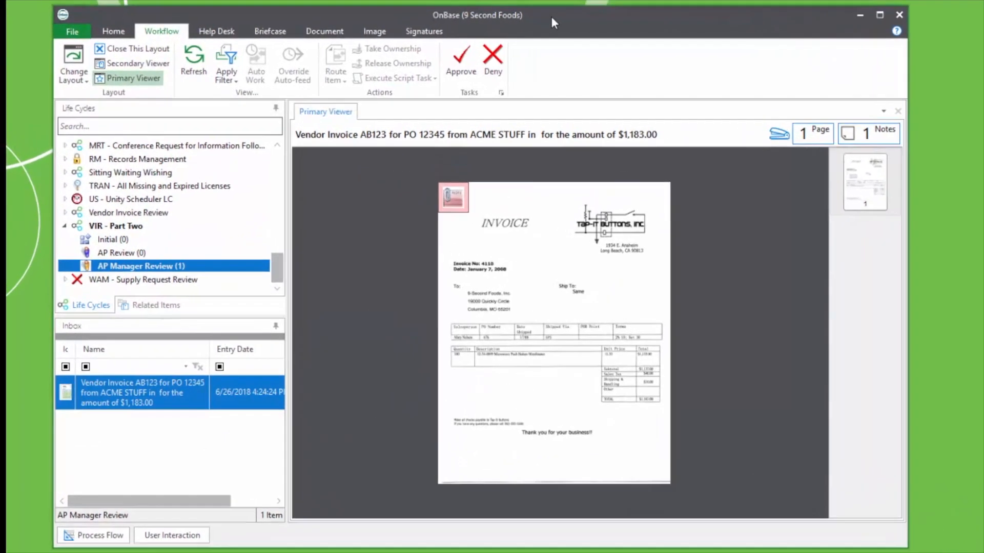
In the OnBase client, open the notes of the vendor invoice in the VIR - Part Two AP Manager Review queue and run the Deny task on it.
mouse_move(276, 272)
mouse_down()
mouse_move(293, 164)
mouse_move(279, 274)
mouse_up()
click(865, 137)
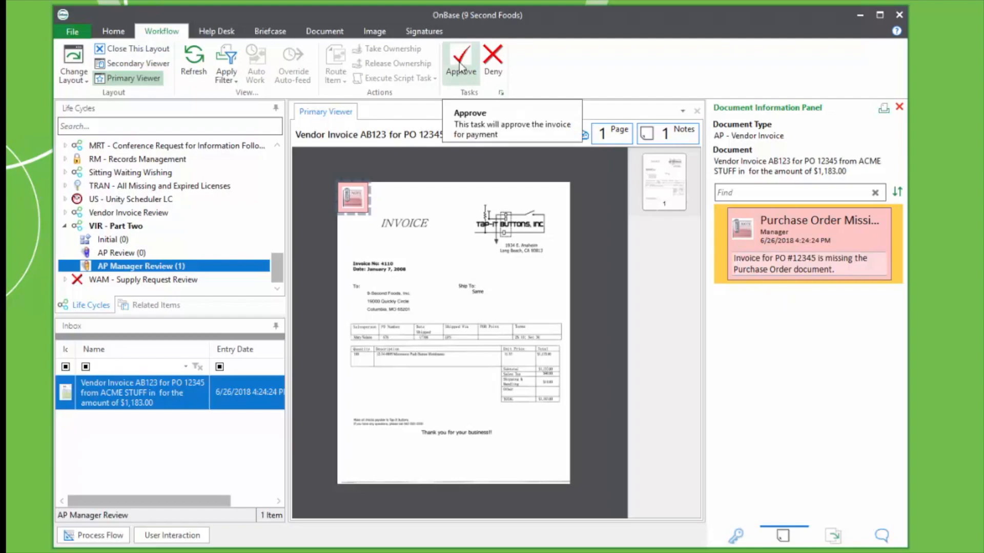
click(493, 70)
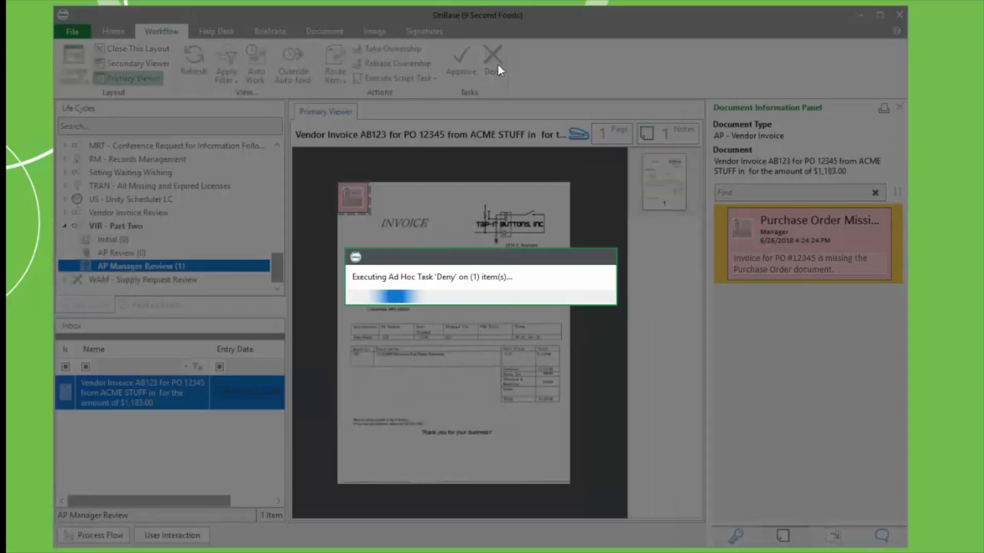